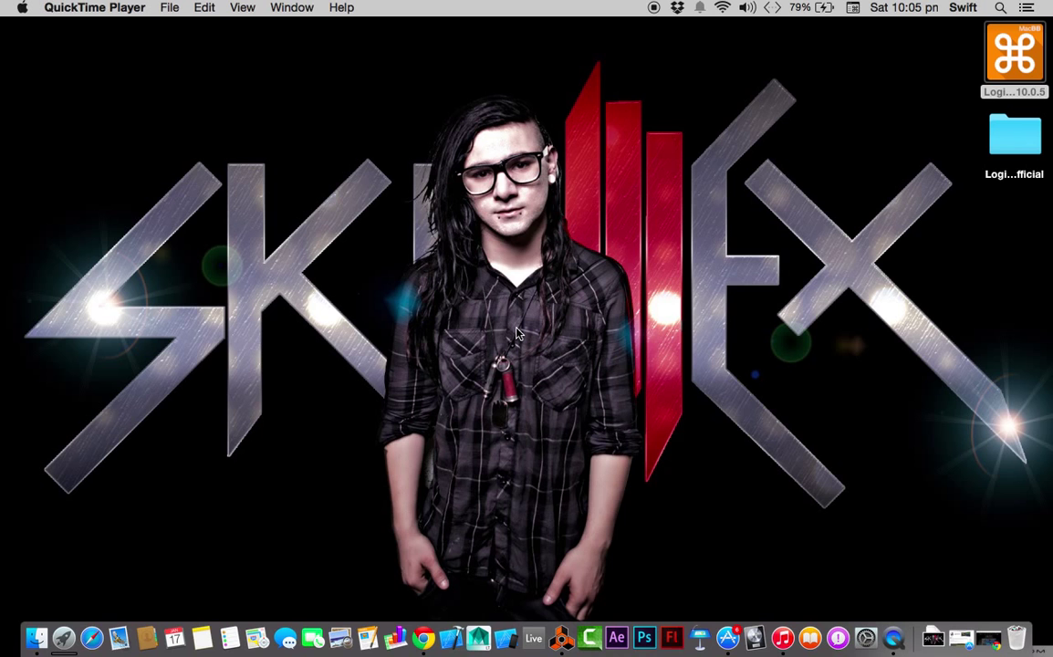
- Restore the Apple Logic Pro X page in Chrome and scroll through it
click(960, 637)
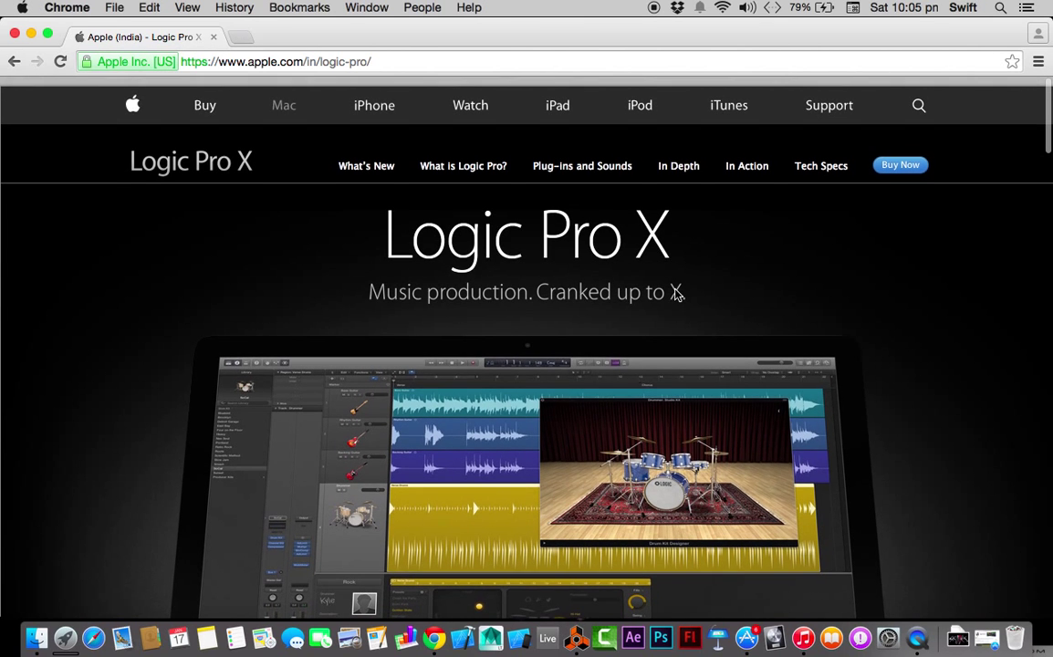
scroll(260, 233, down, 2)
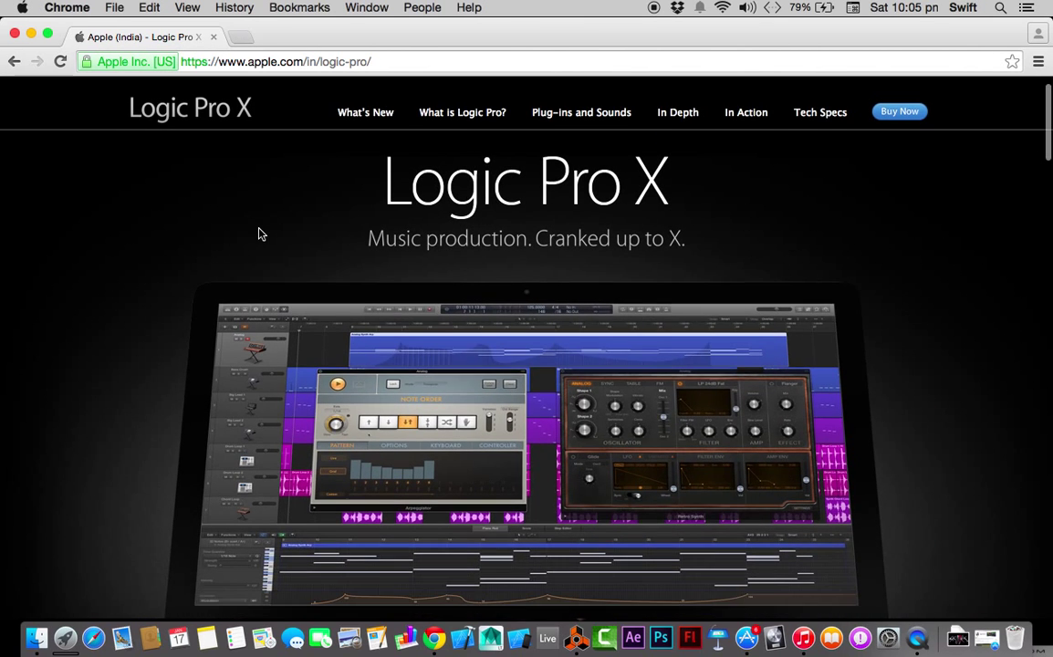
scroll(77, 293, down, 2)
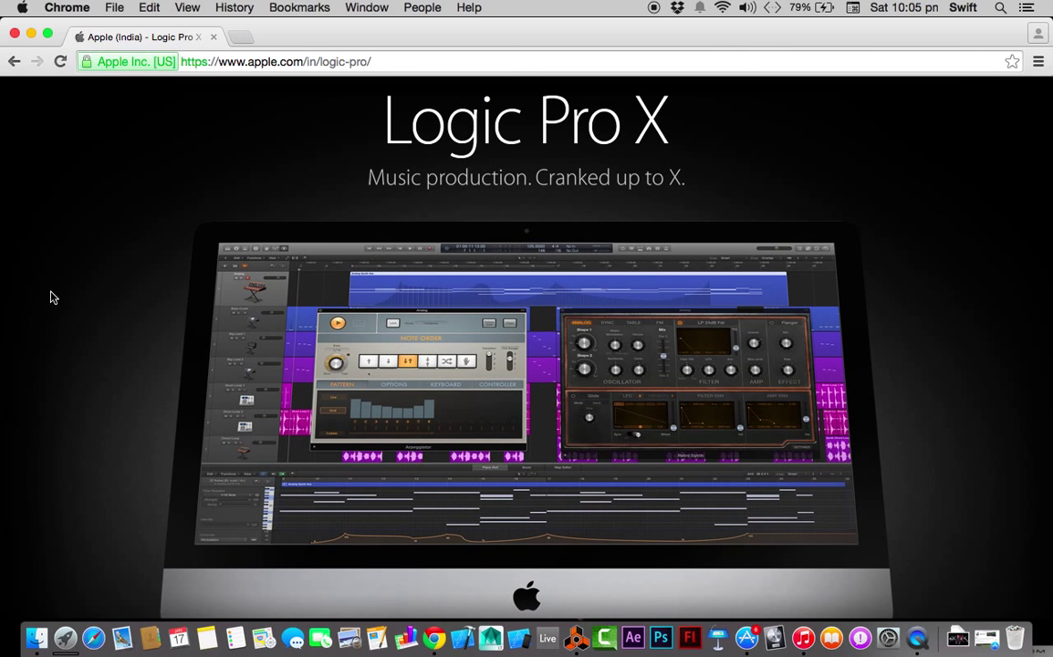
scroll(52, 296, up, 3)
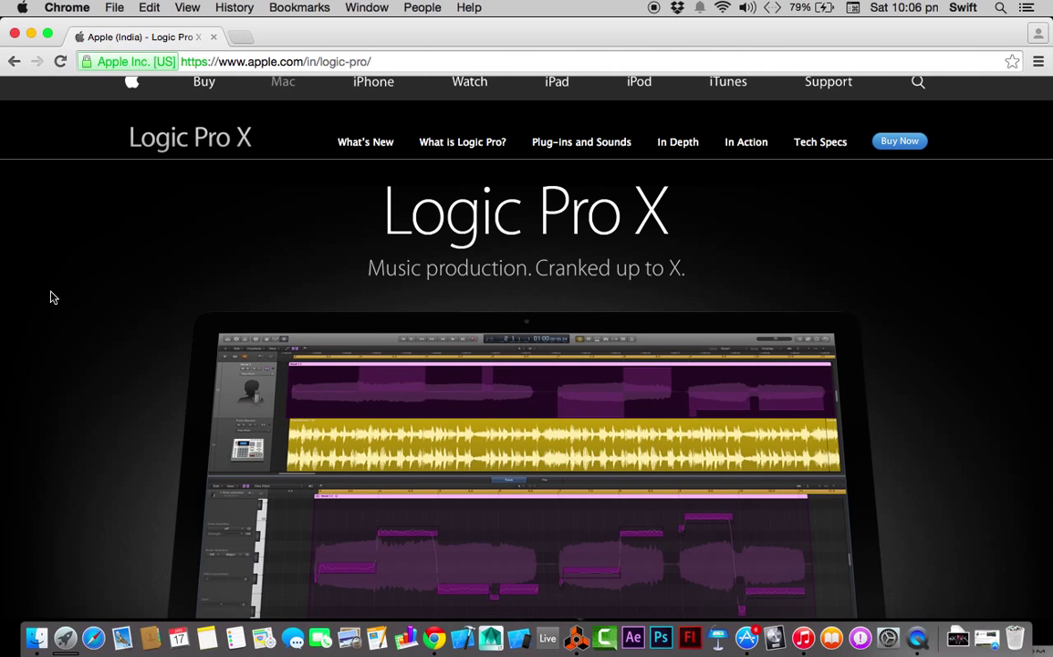
scroll(52, 297, down, 10)
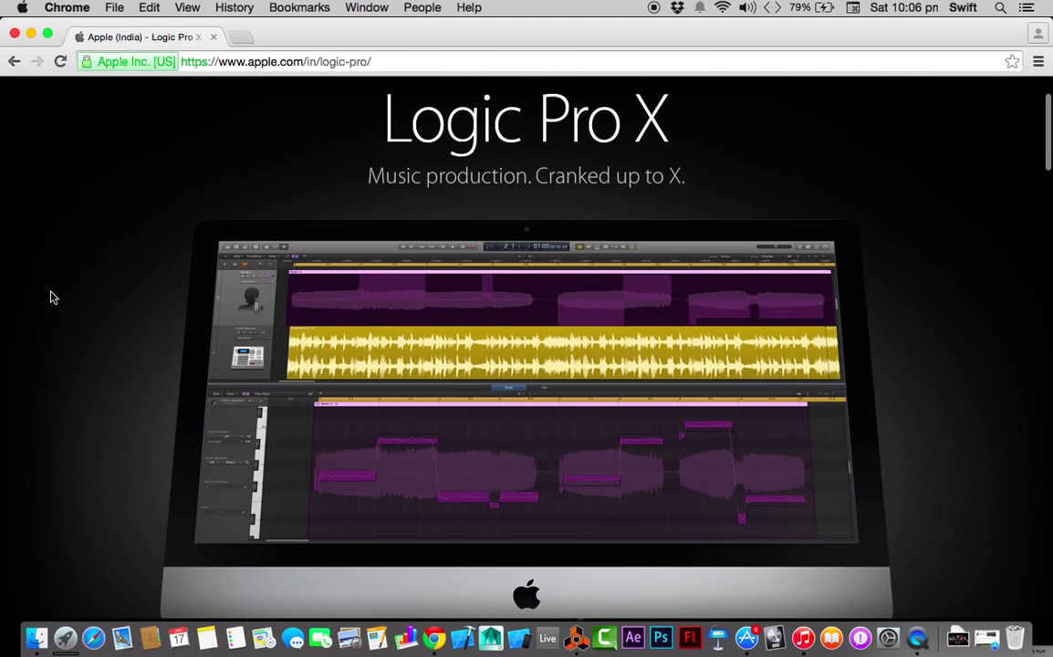
scroll(52, 296, down, 5)
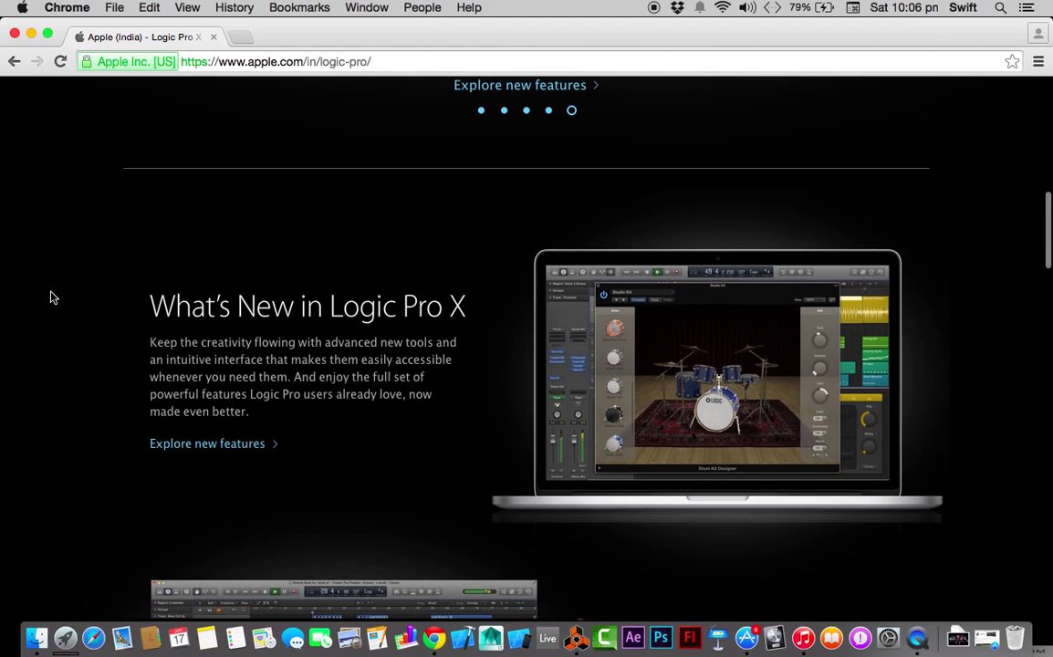
scroll(52, 297, down, 2)
scroll(52, 296, down, 10)
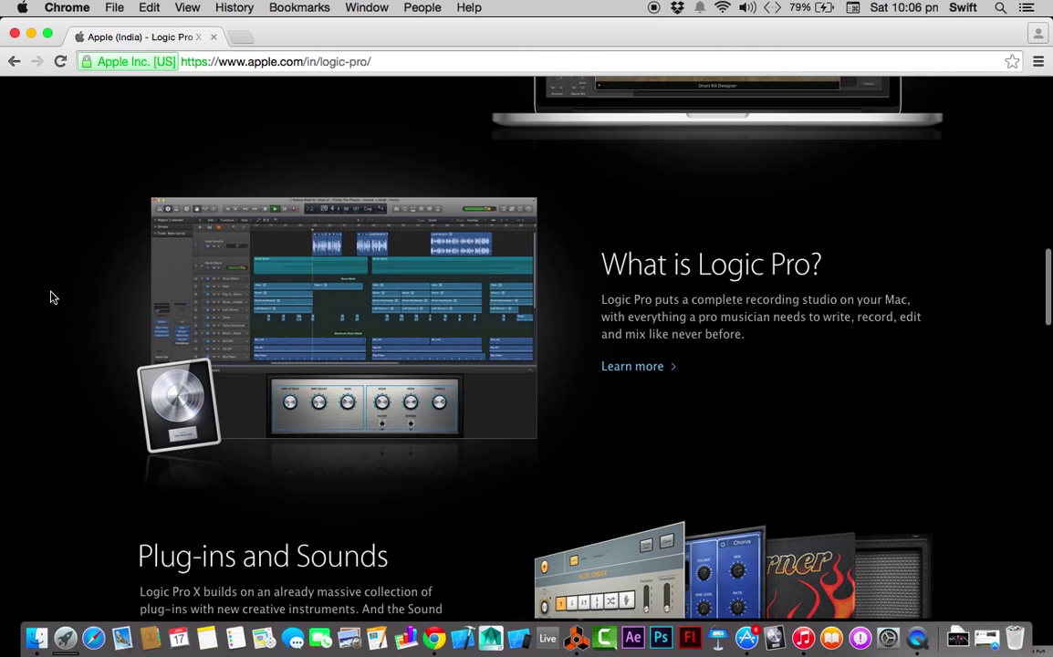
scroll(52, 296, down, 3)
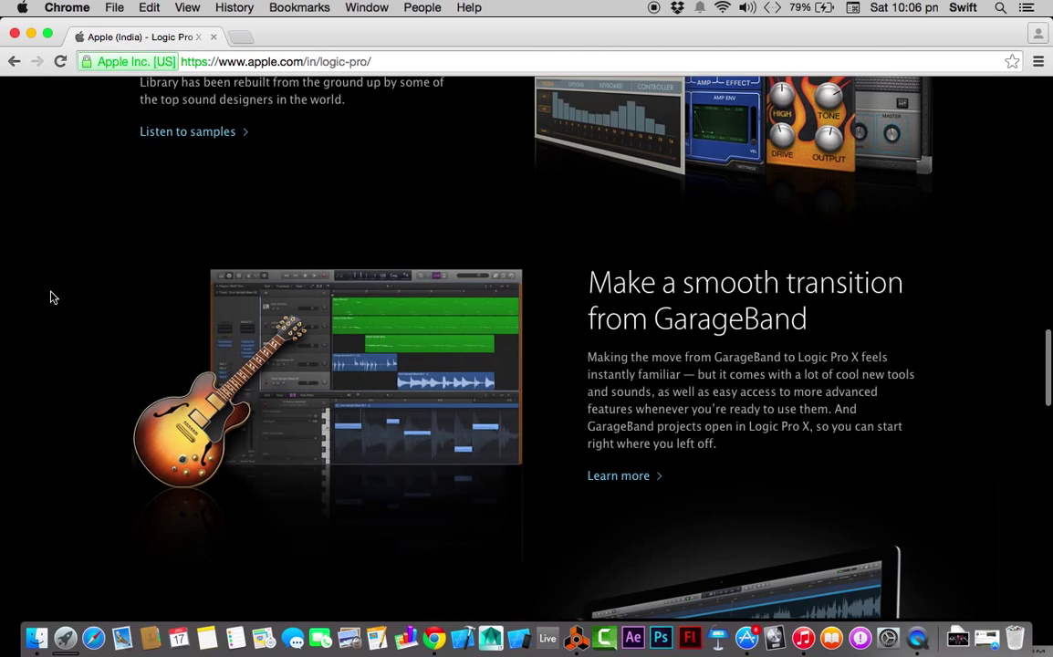
scroll(52, 297, down, 4)
- Finish reading the Logic Pro X page, then open a new blank tab
scroll(52, 296, up, 15)
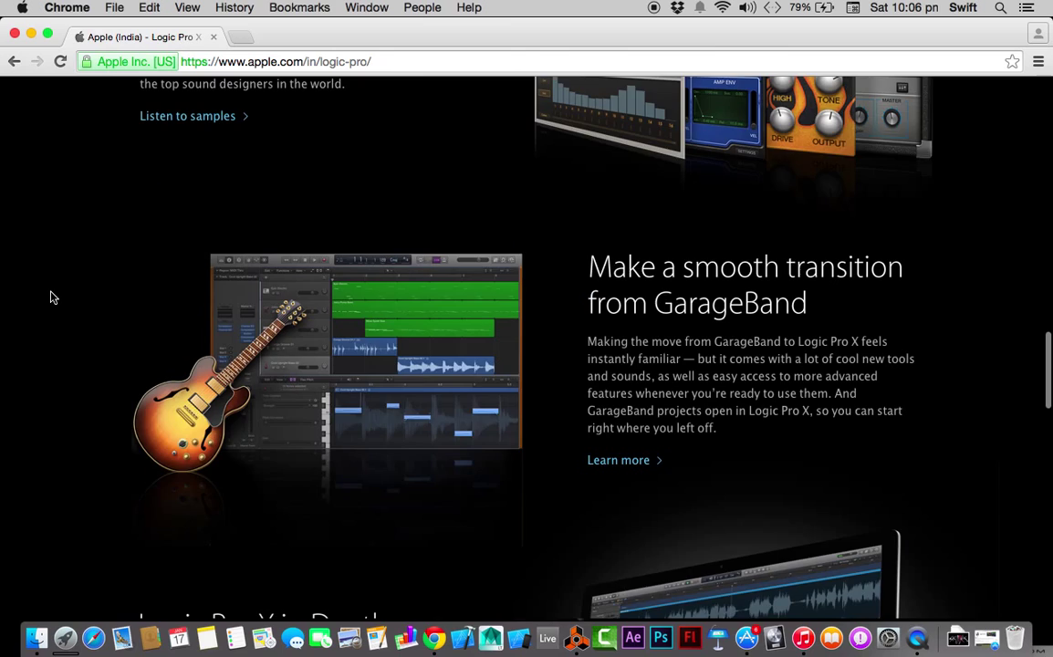
scroll(52, 297, down, 2)
scroll(52, 296, down, 20)
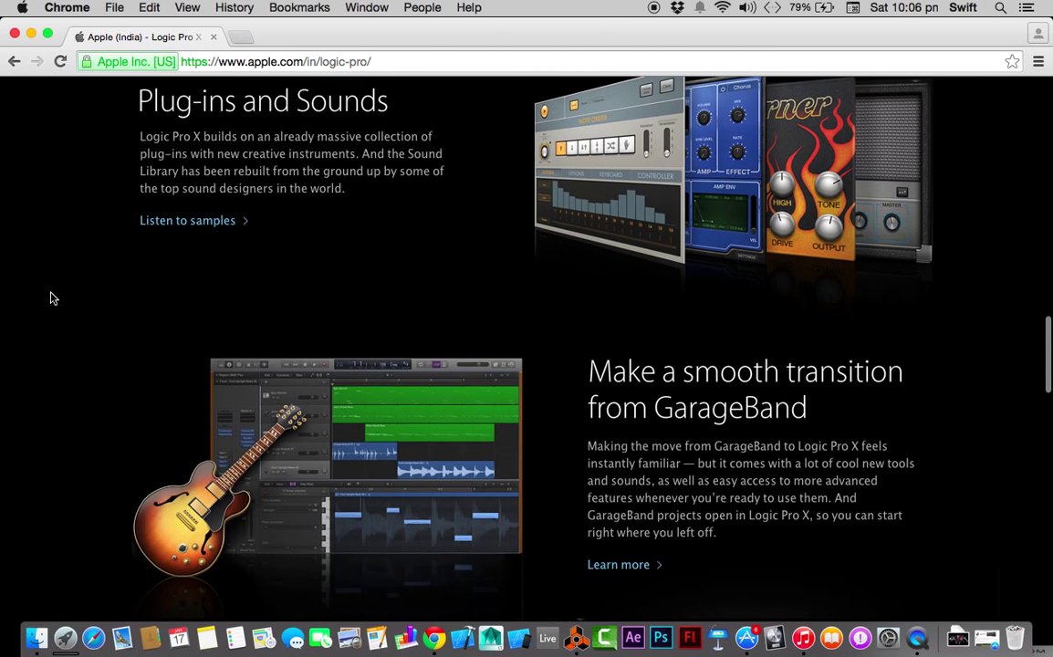
scroll(52, 297, down, 9)
scroll(52, 296, down, 11)
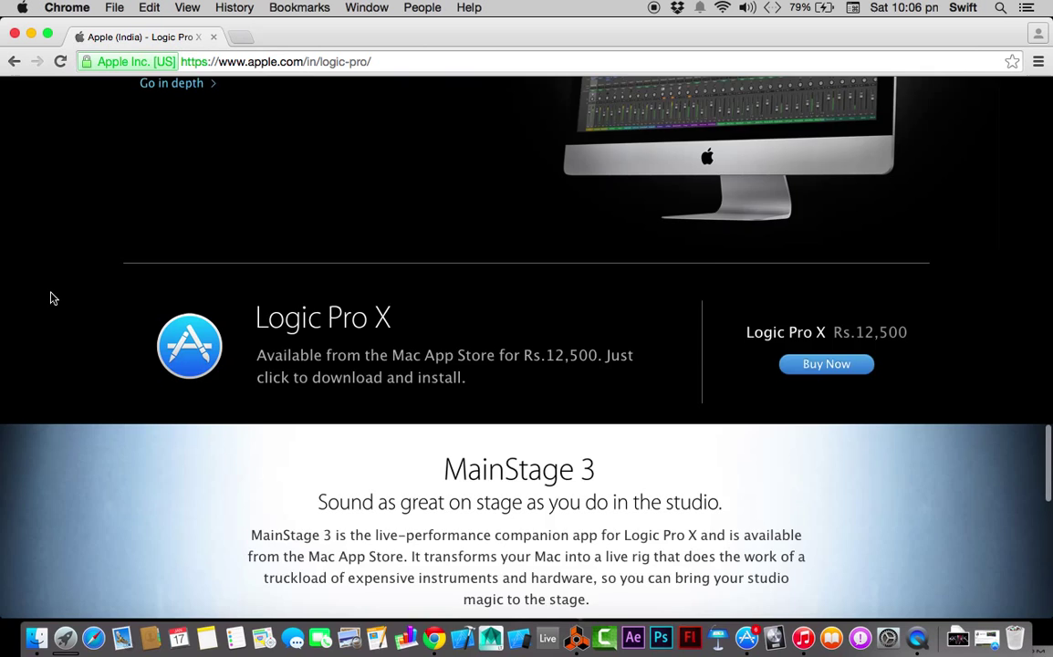
scroll(52, 296, up, 20)
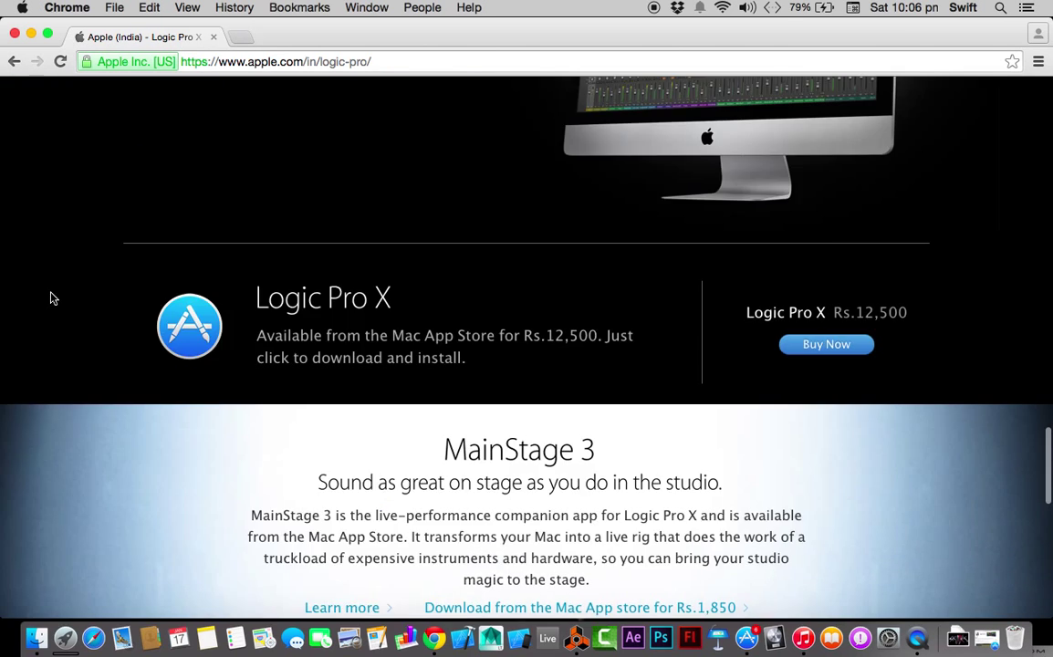
scroll(52, 297, down, 2)
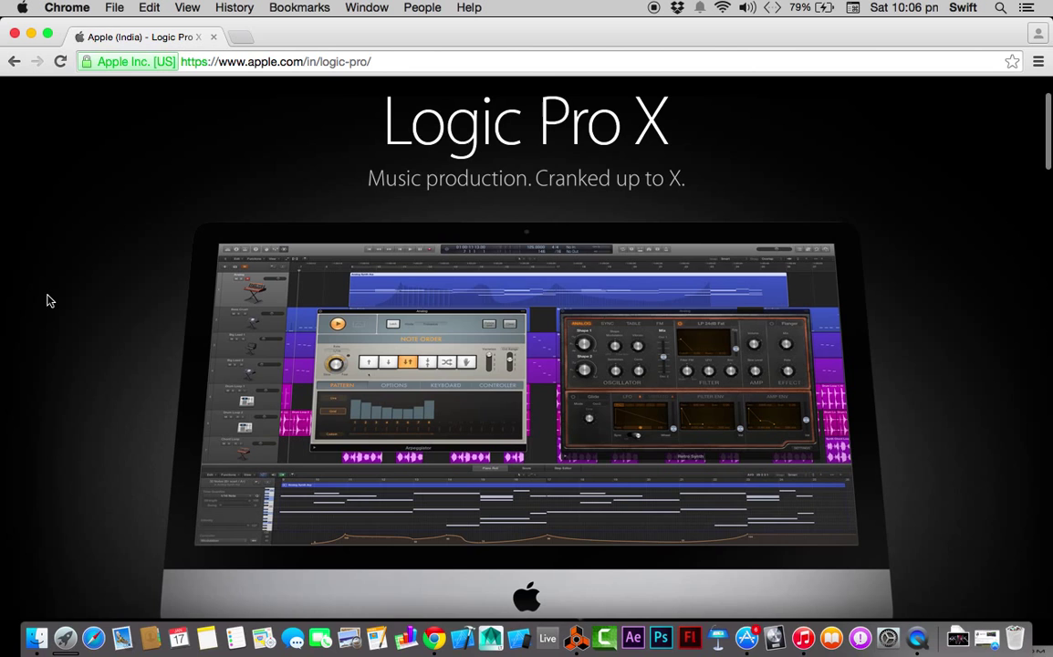
scroll(50, 300, down, 3)
scroll(50, 300, down, 3)
scroll(50, 300, up, 6)
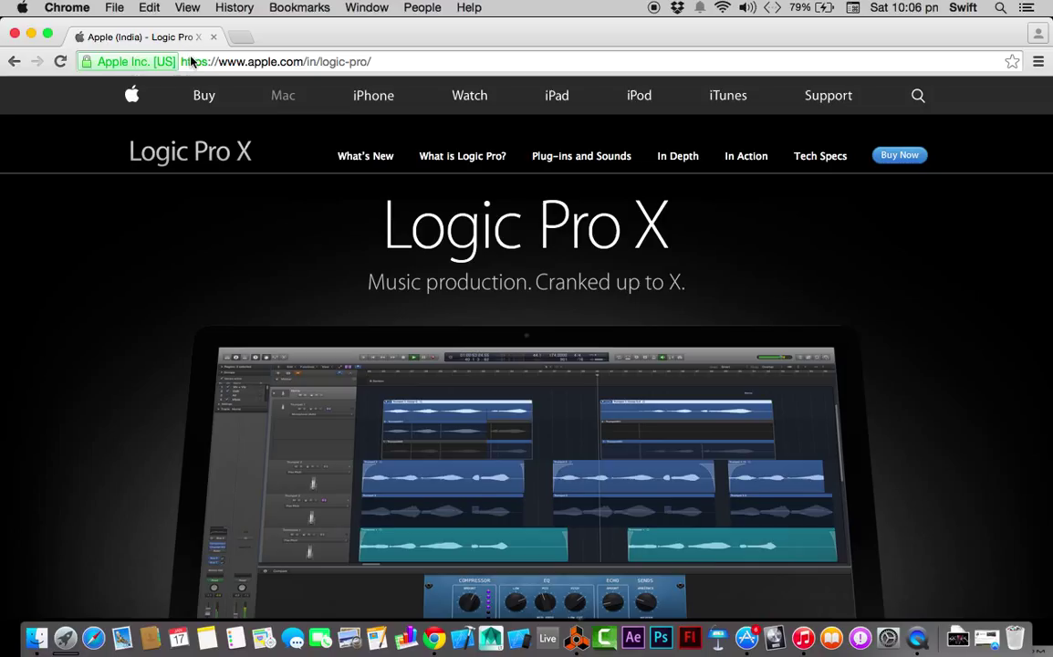
click(237, 35)
- Close the old Apple tab, open the Apple (India) Logic Pro X result, and select its URL
click(207, 36)
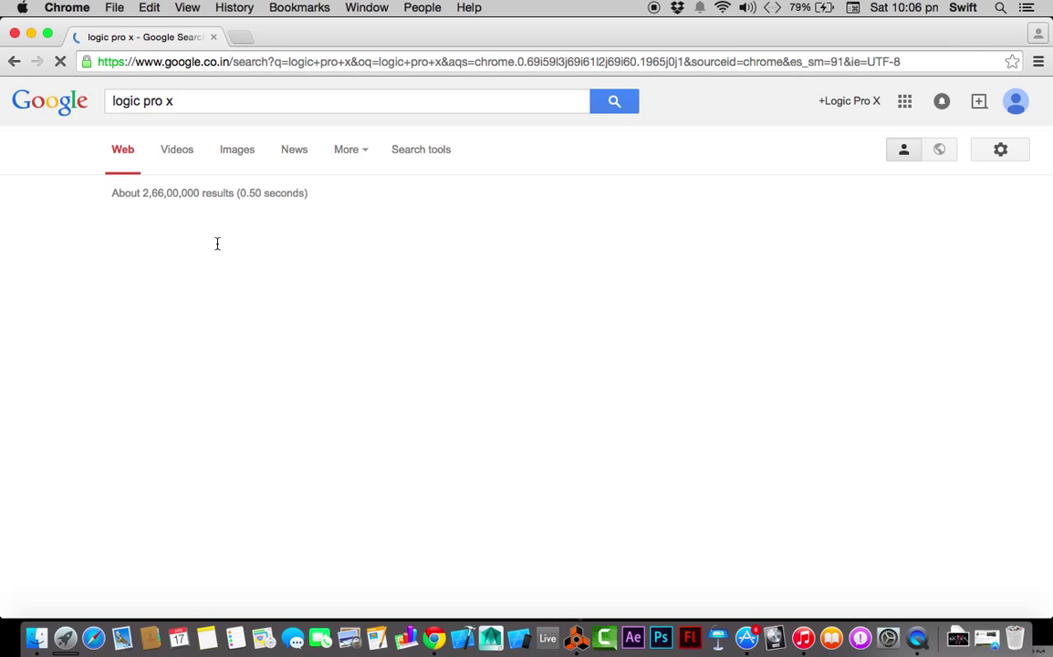
click(217, 228)
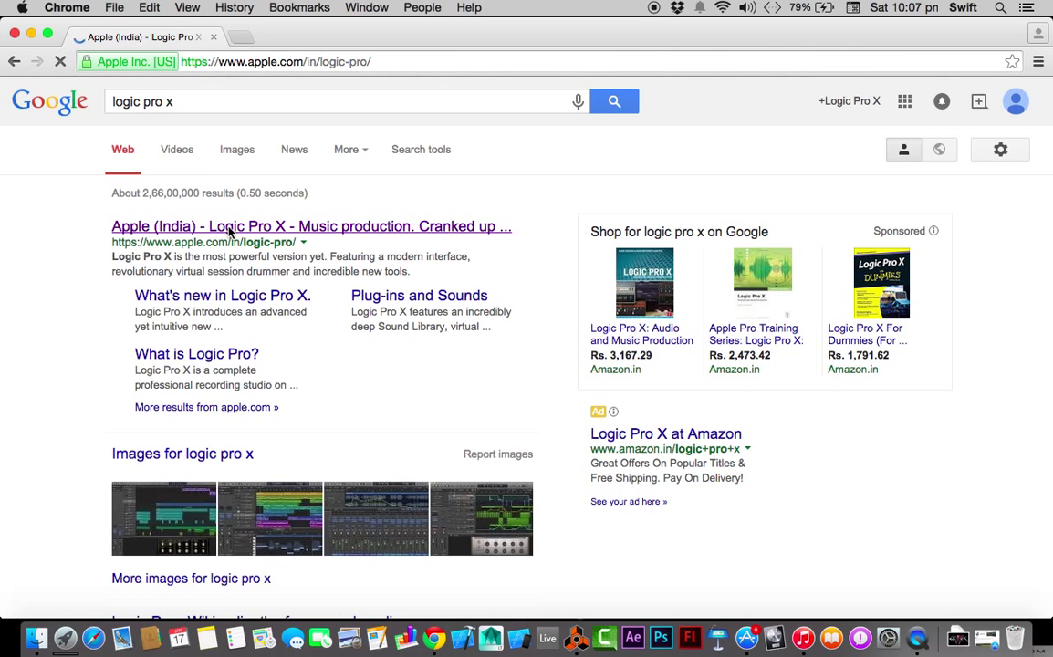
click(362, 60)
drag(363, 60, 183, 60)
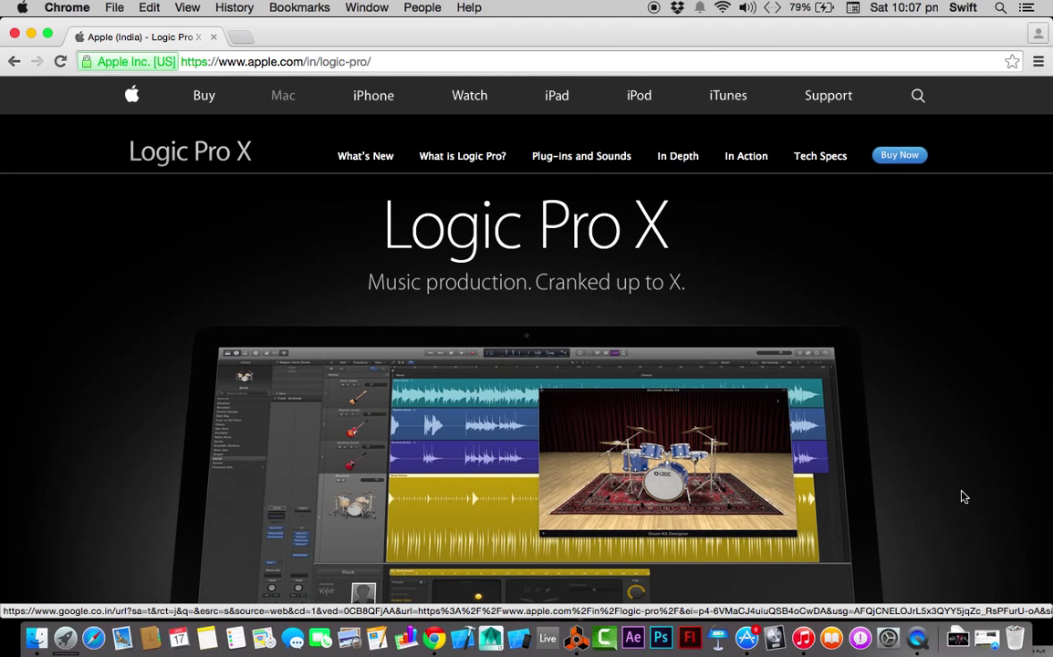
- Restore the App Store window and scroll through the Logic Pro X listing
click(999, 584)
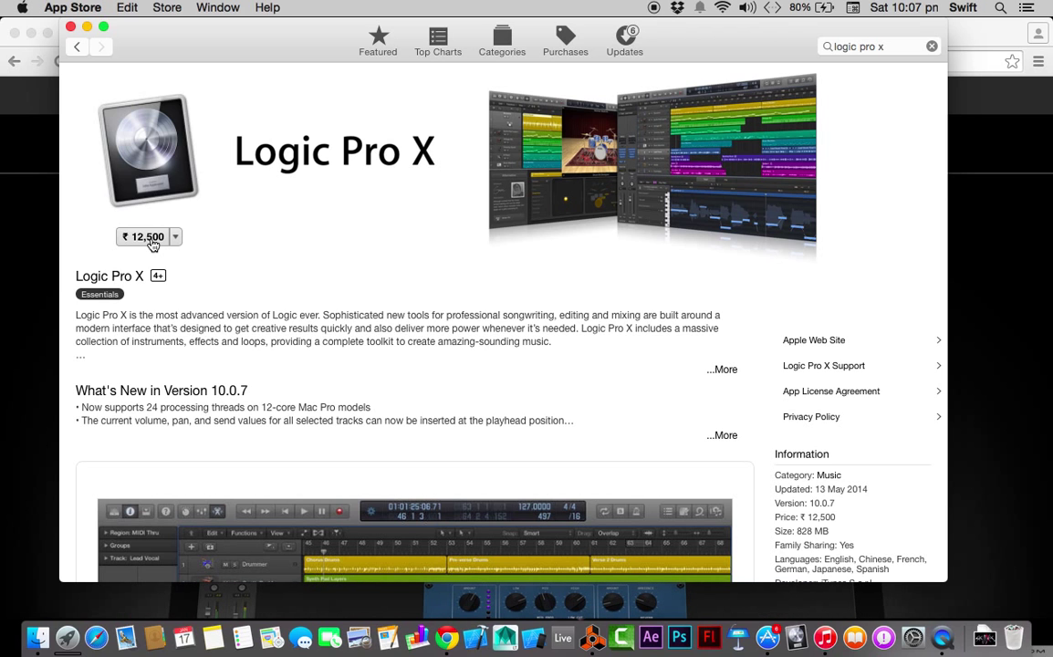
scroll(208, 261, down, 3)
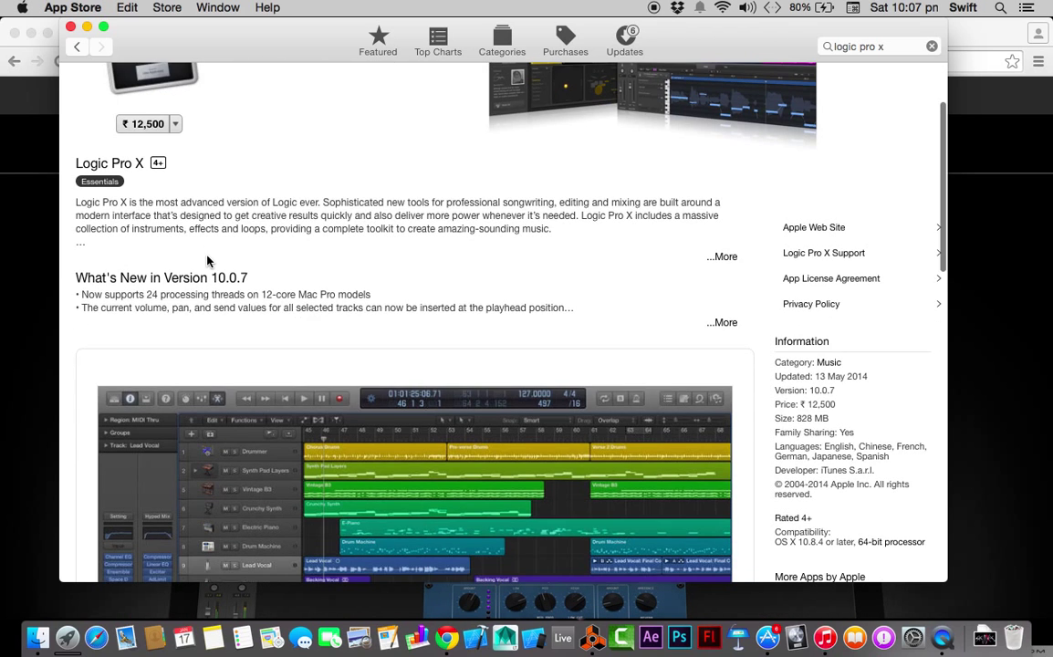
scroll(208, 261, down, 3)
scroll(208, 262, up, 5)
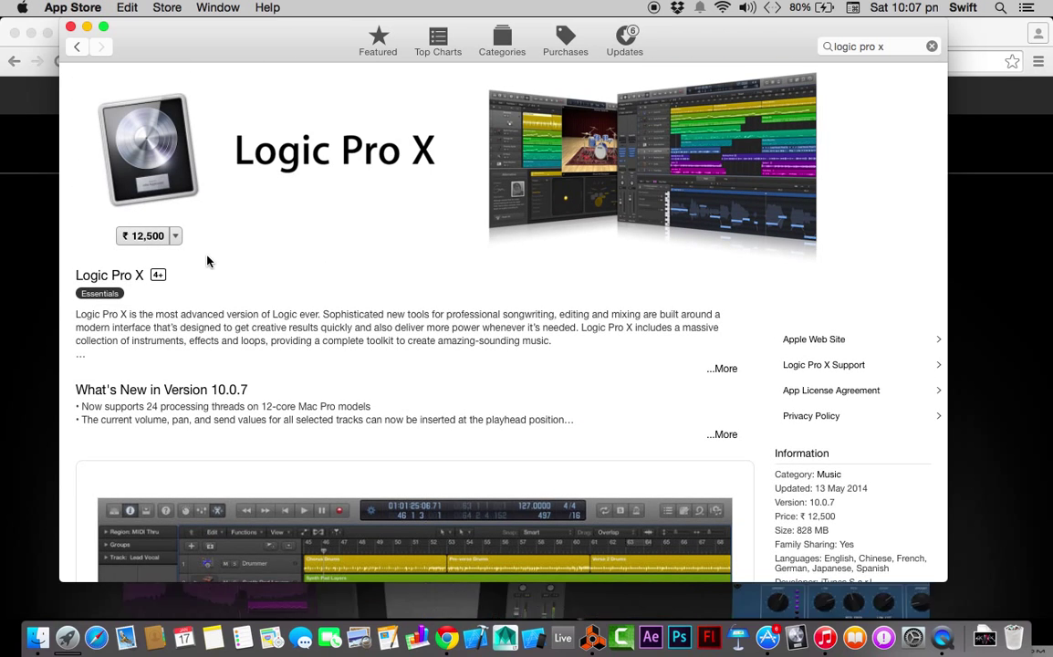
scroll(208, 262, down, 4)
scroll(207, 262, down, 5)
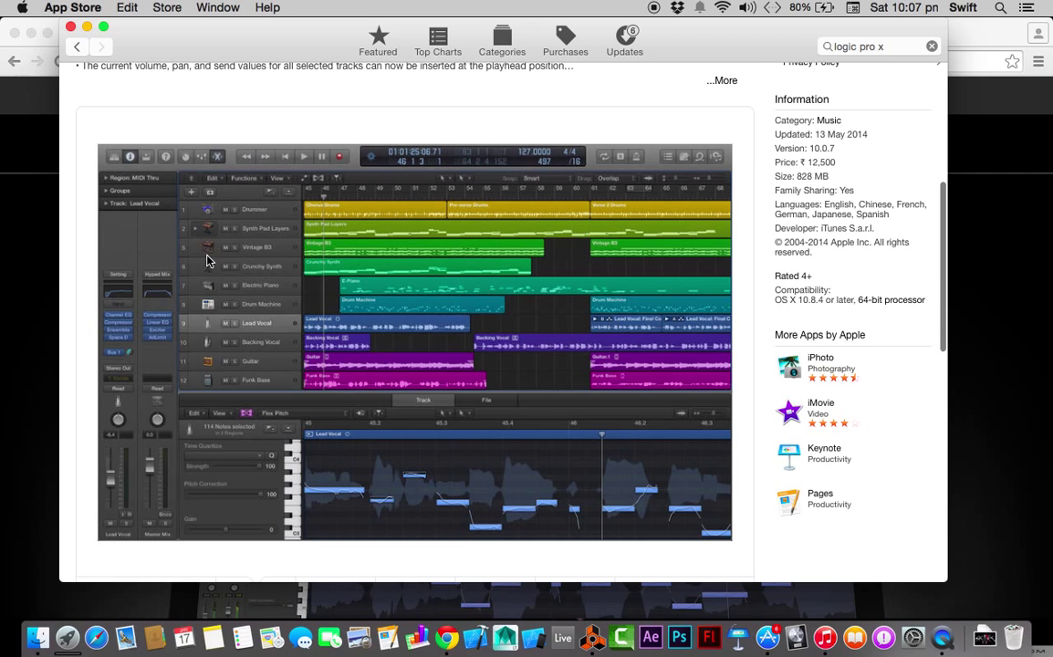
scroll(529, 155, up, 1)
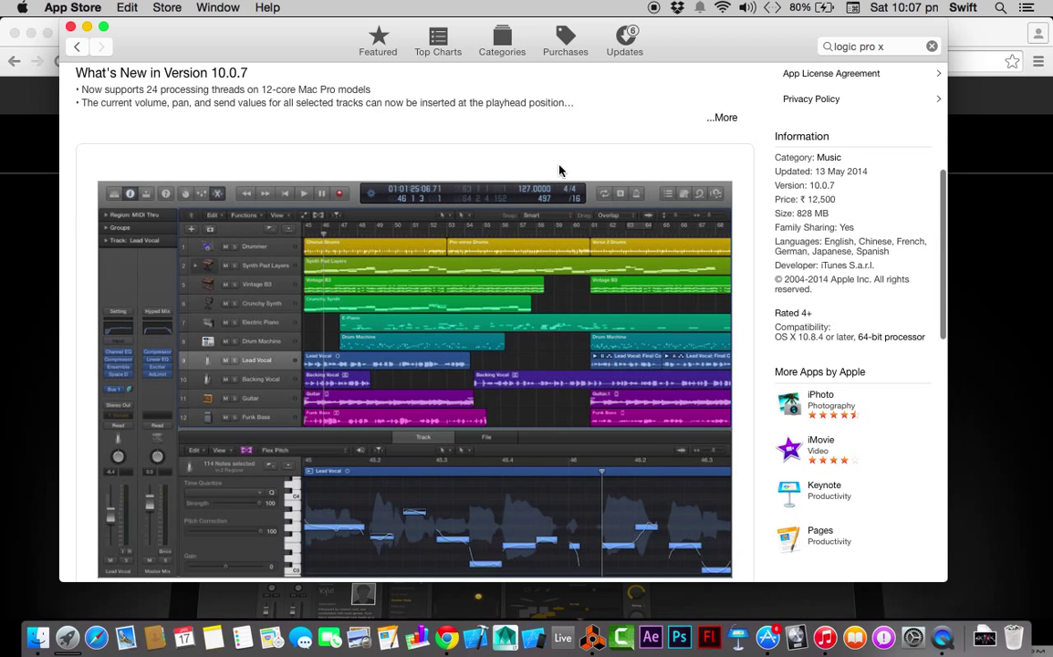
scroll(545, 167, up, 1)
scroll(544, 167, up, 2)
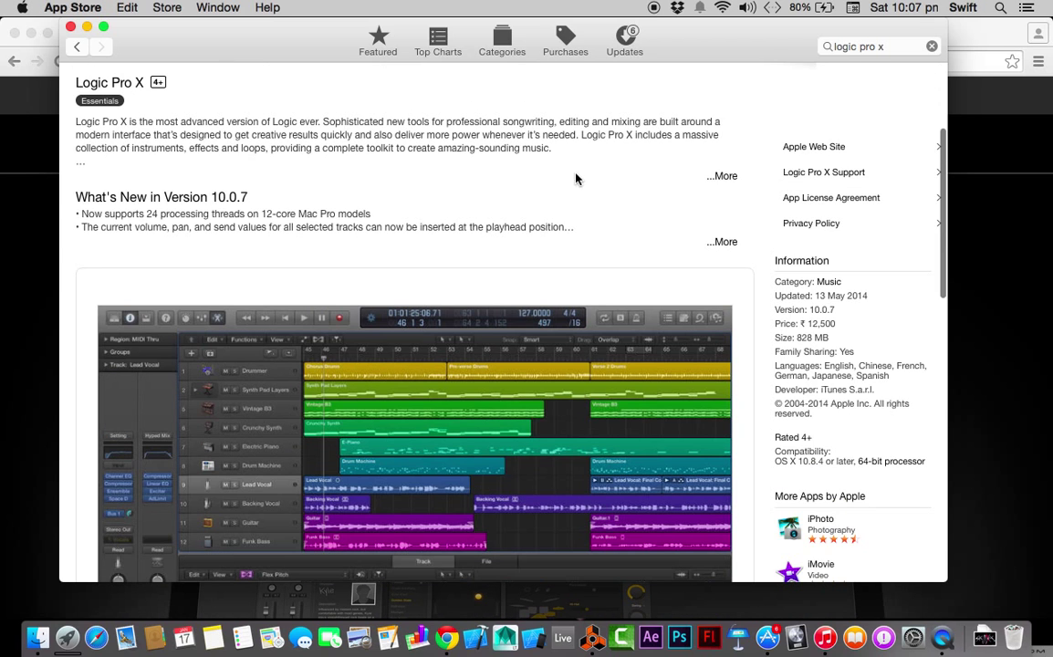
- Expand the What's New notes, return to the listing top, and minimize the App Store
click(717, 243)
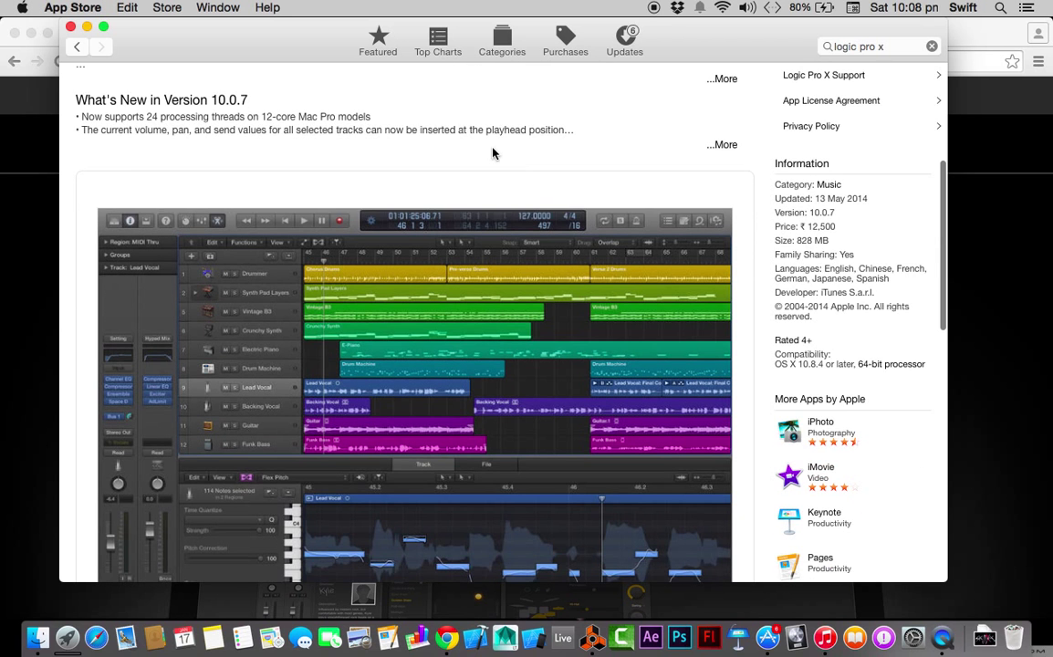
scroll(492, 152, down, 10)
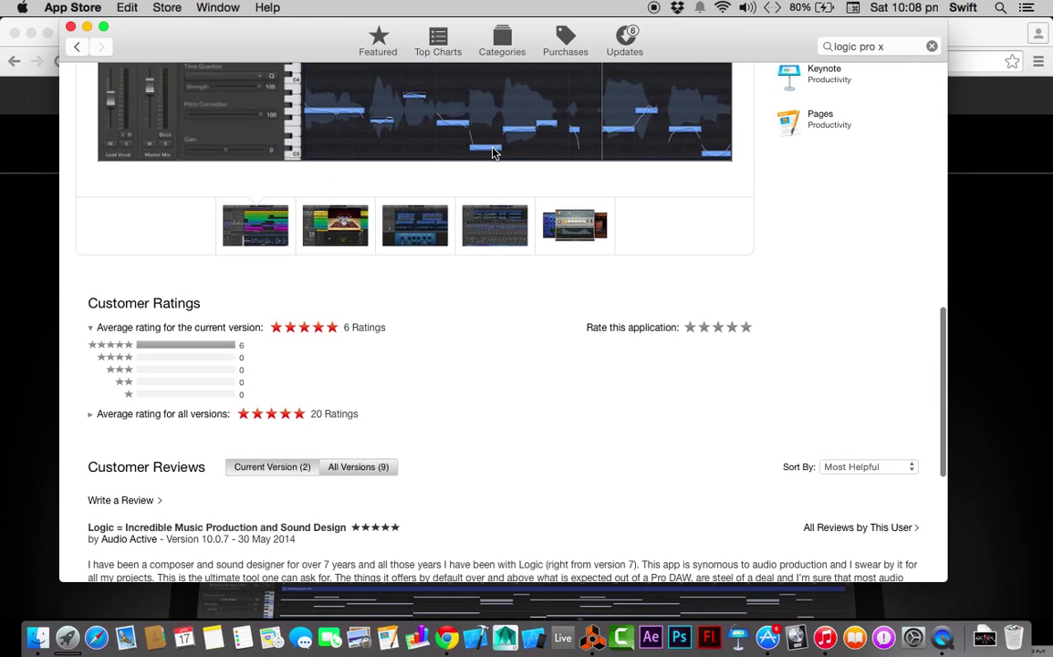
scroll(492, 152, up, 3)
click(77, 47)
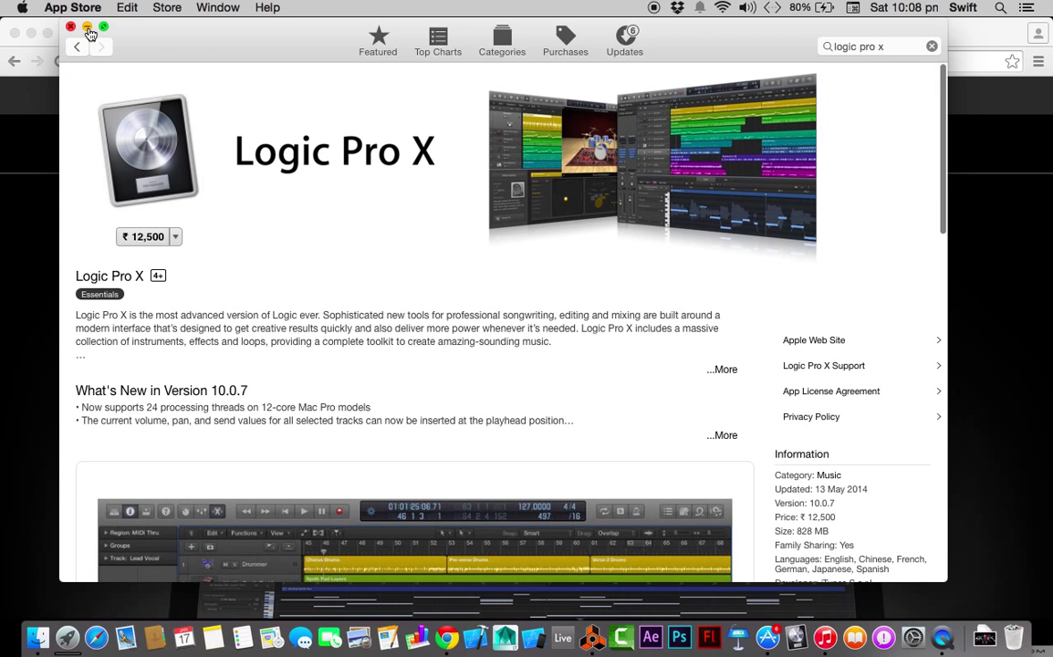
click(87, 28)
- Minimize the browser, activate the desktop, and launch Logic Pro X from the Dock
click(30, 32)
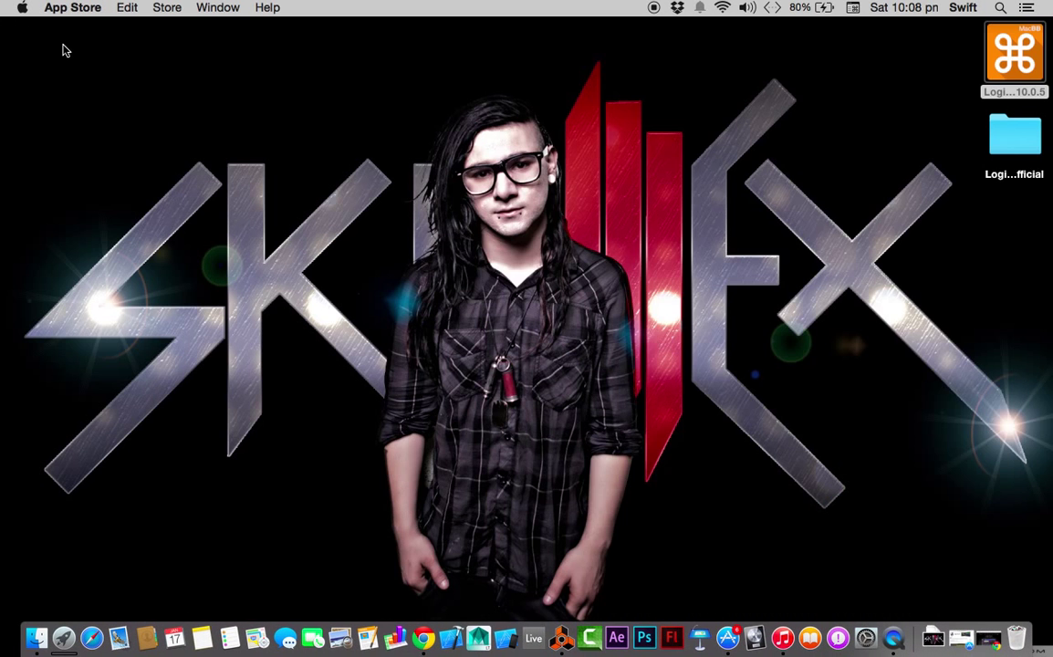
click(368, 356)
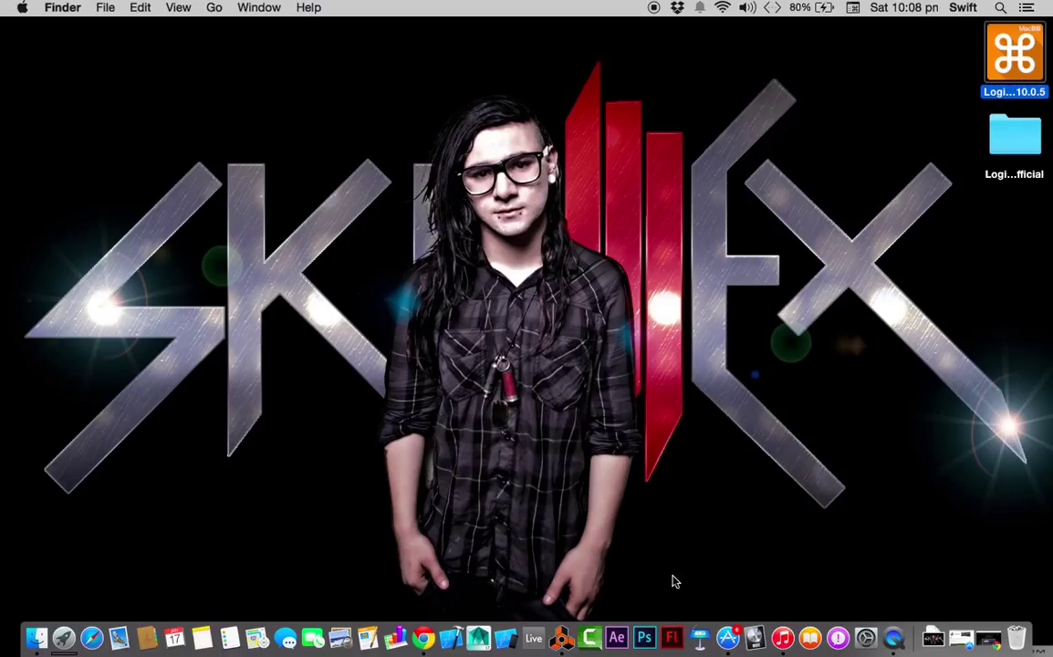
click(746, 641)
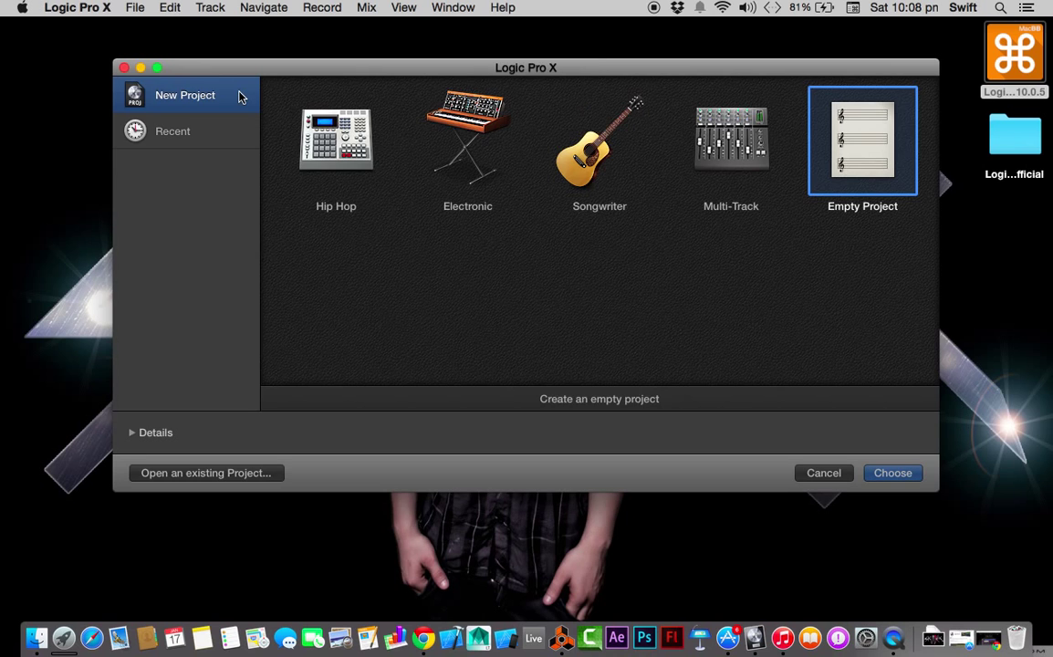
- Check Recent, then preview the Hip Hop, Electronic, Songwriter, Multi-Track and Empty Project templates
mouse_move(302, 67)
mouse_down()
mouse_move(329, 85)
mouse_move(311, 85)
mouse_up()
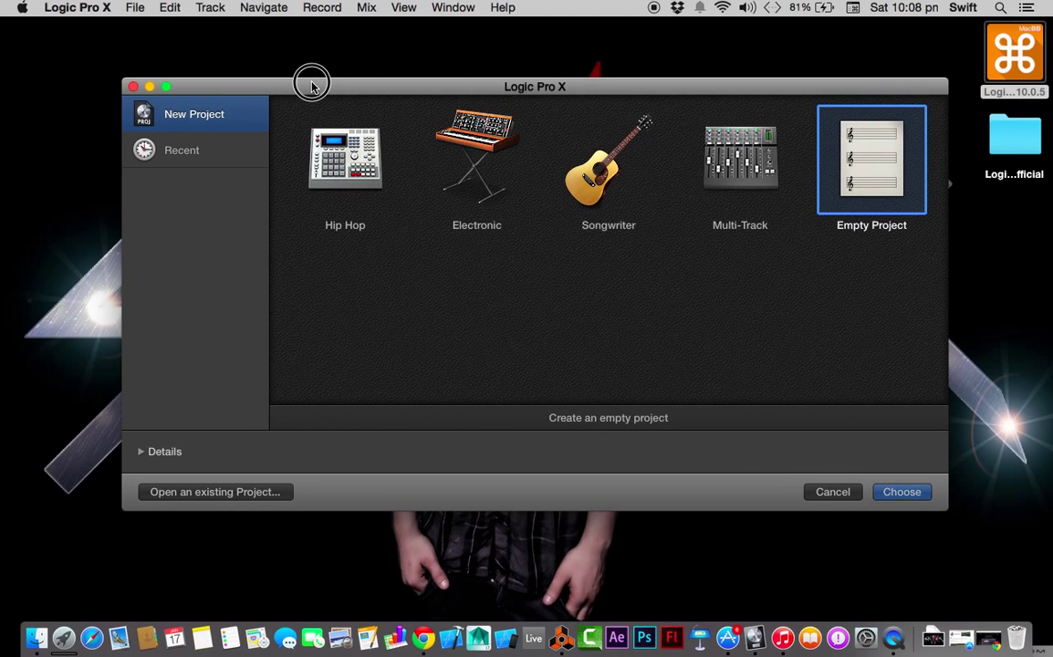
click(214, 148)
click(219, 115)
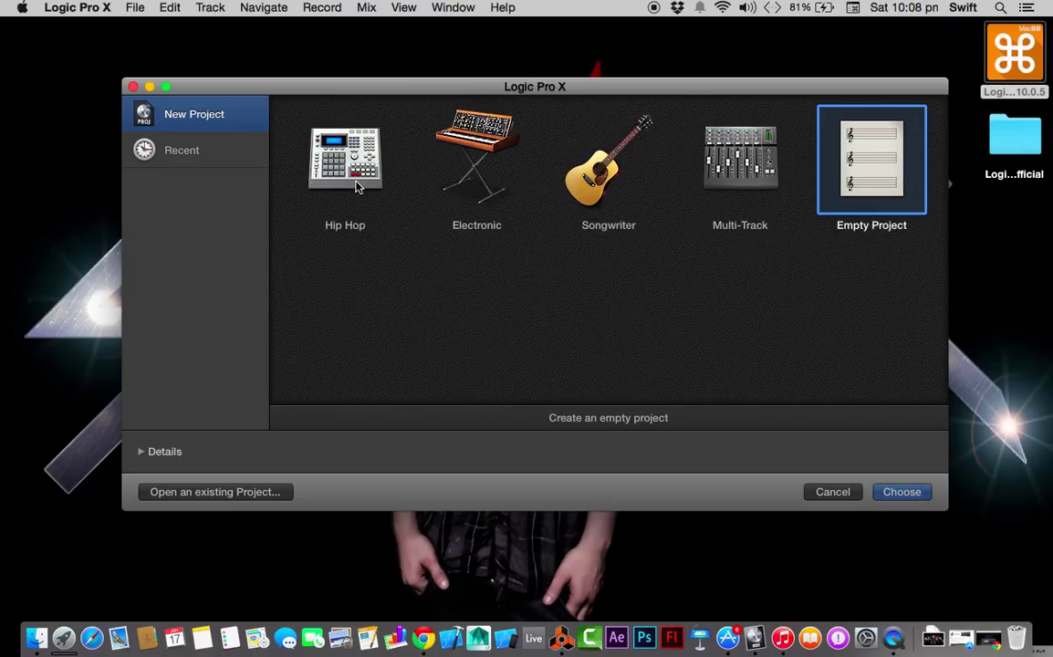
click(324, 167)
click(430, 174)
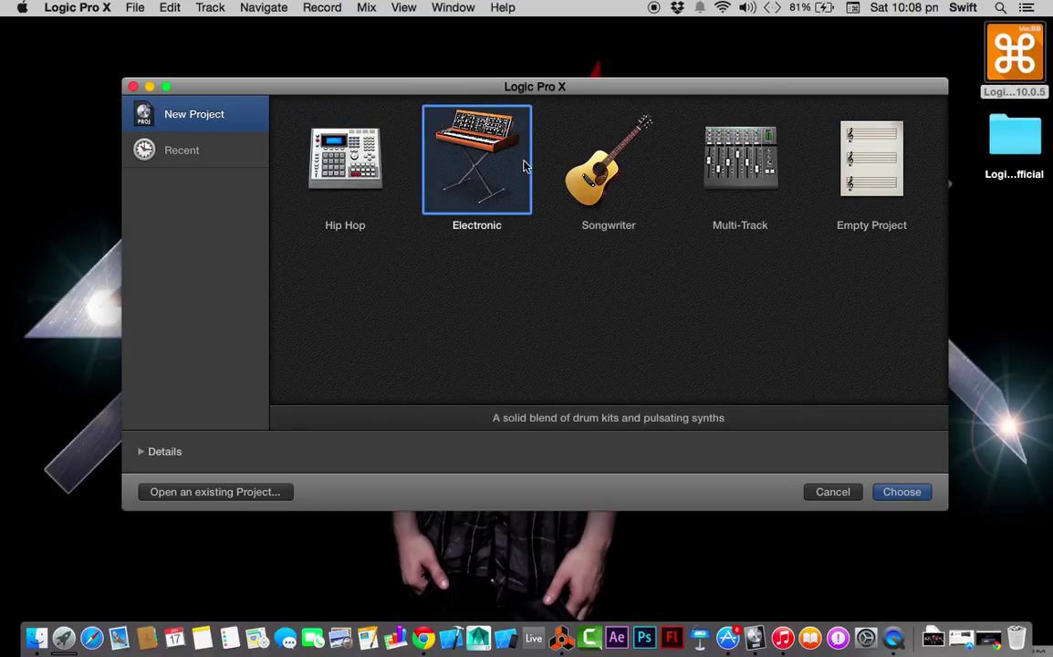
click(592, 182)
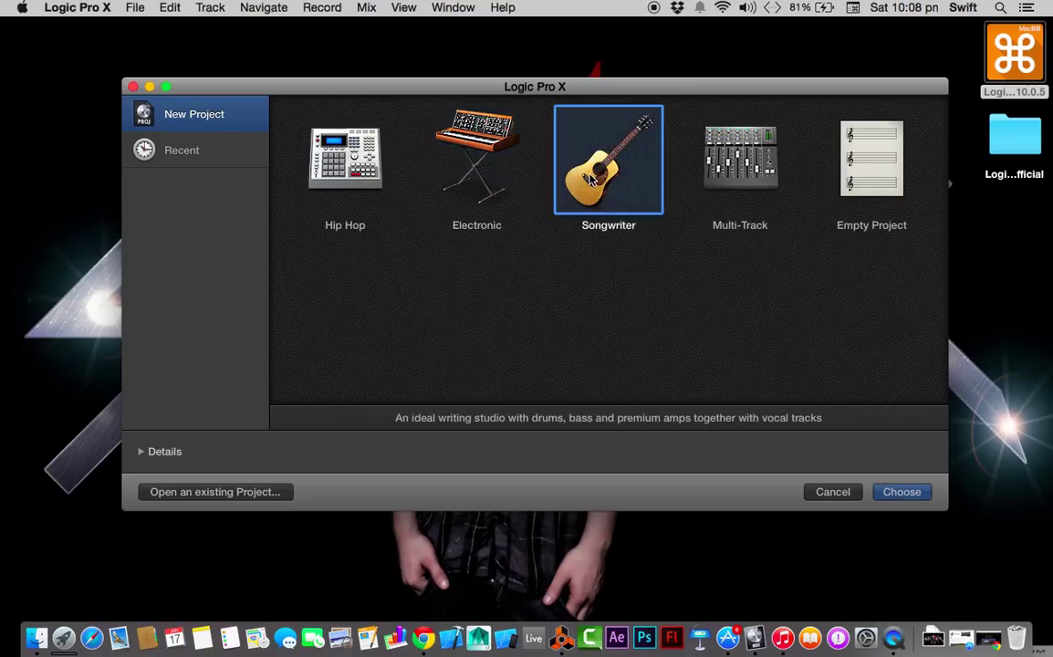
click(736, 182)
click(863, 176)
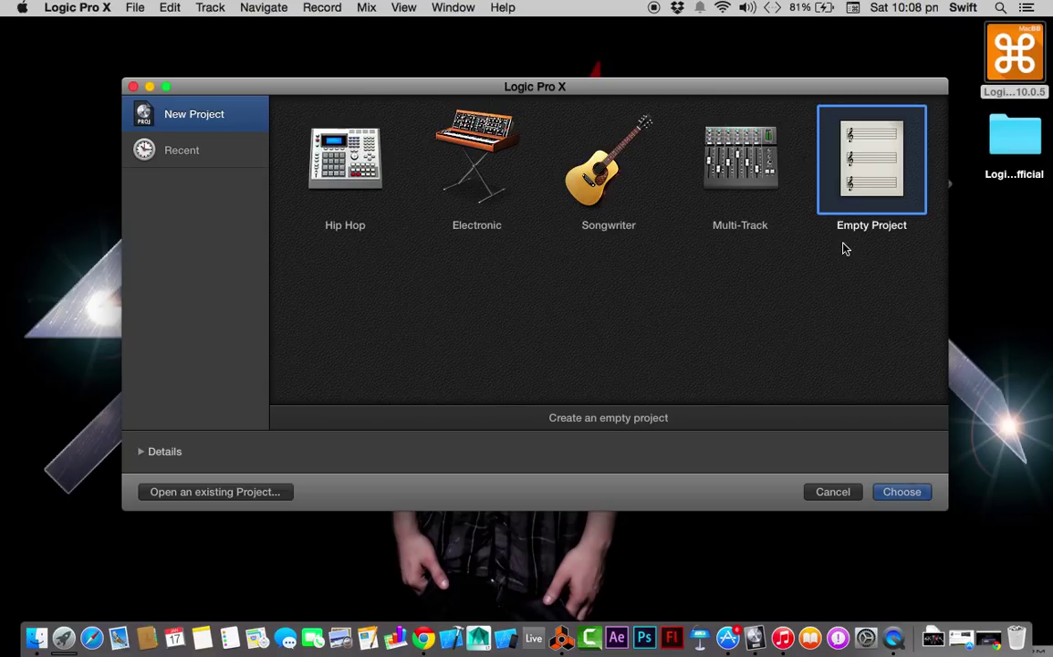
- Recheck recent projects, then create a new project from the Empty Project template
click(227, 137)
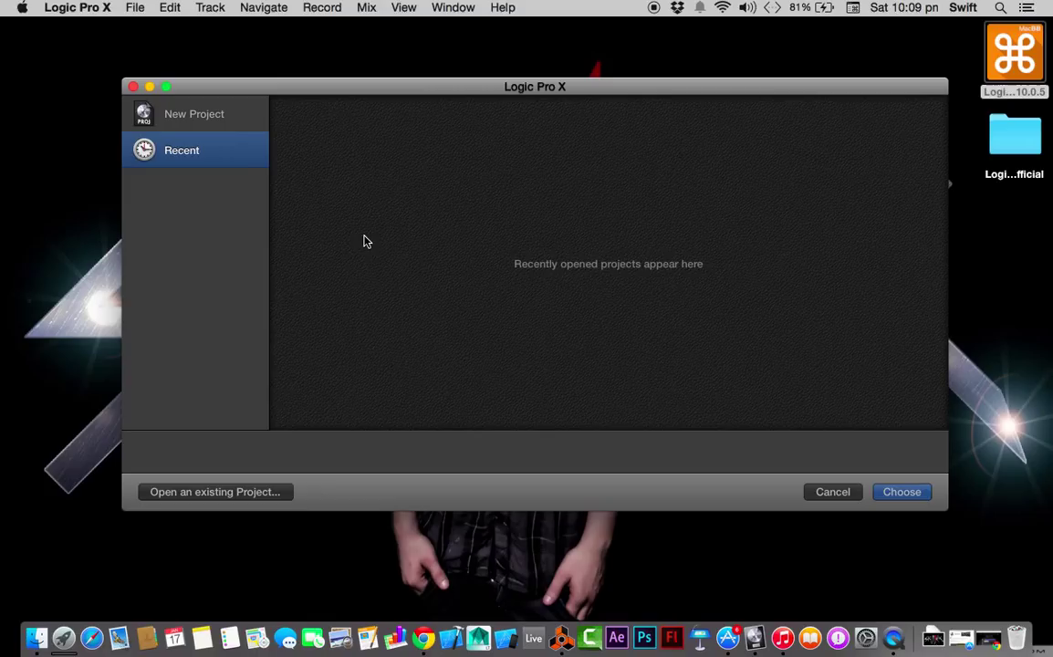
click(203, 113)
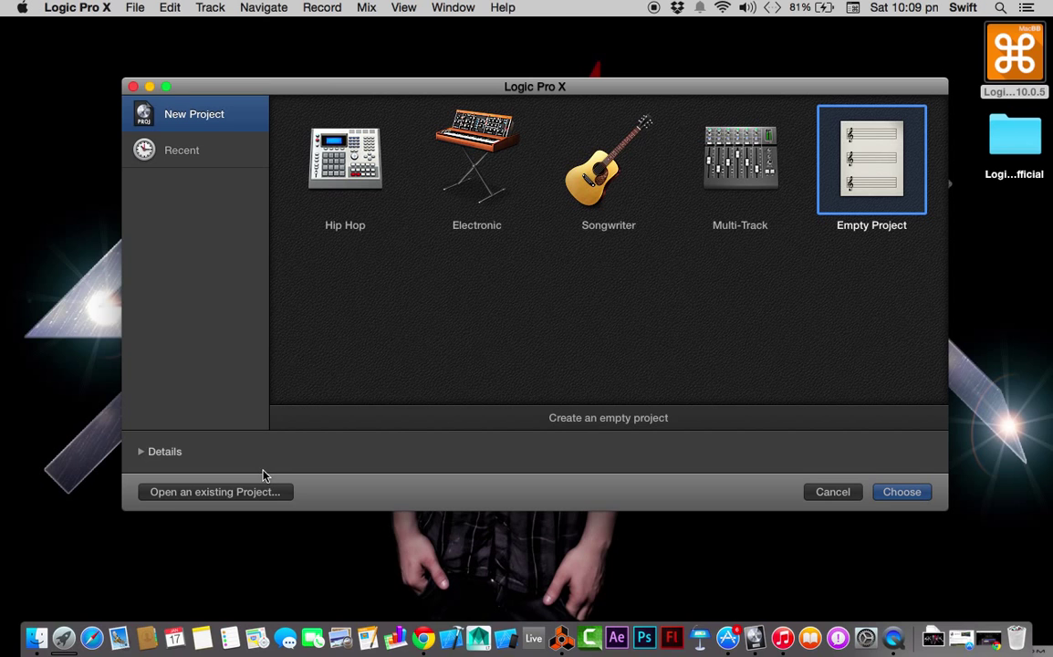
click(217, 153)
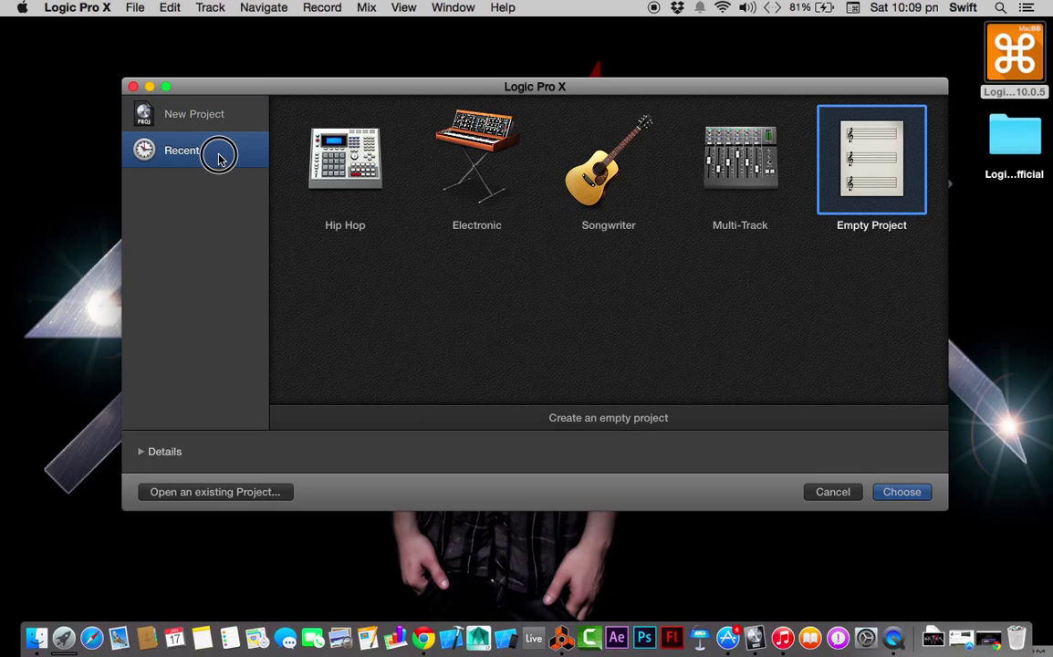
click(211, 116)
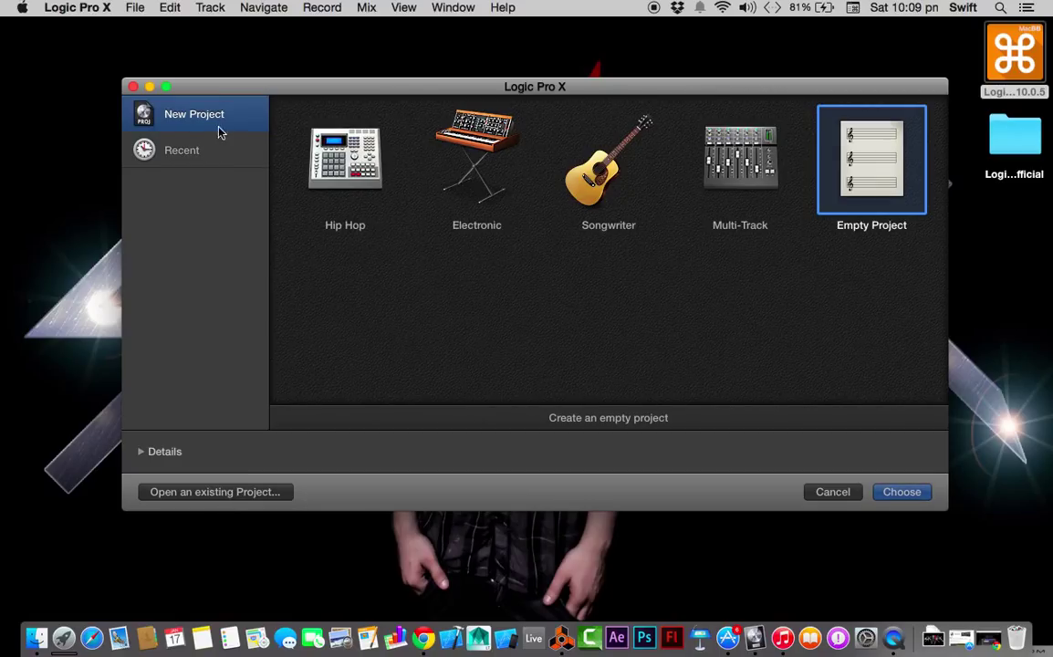
click(324, 157)
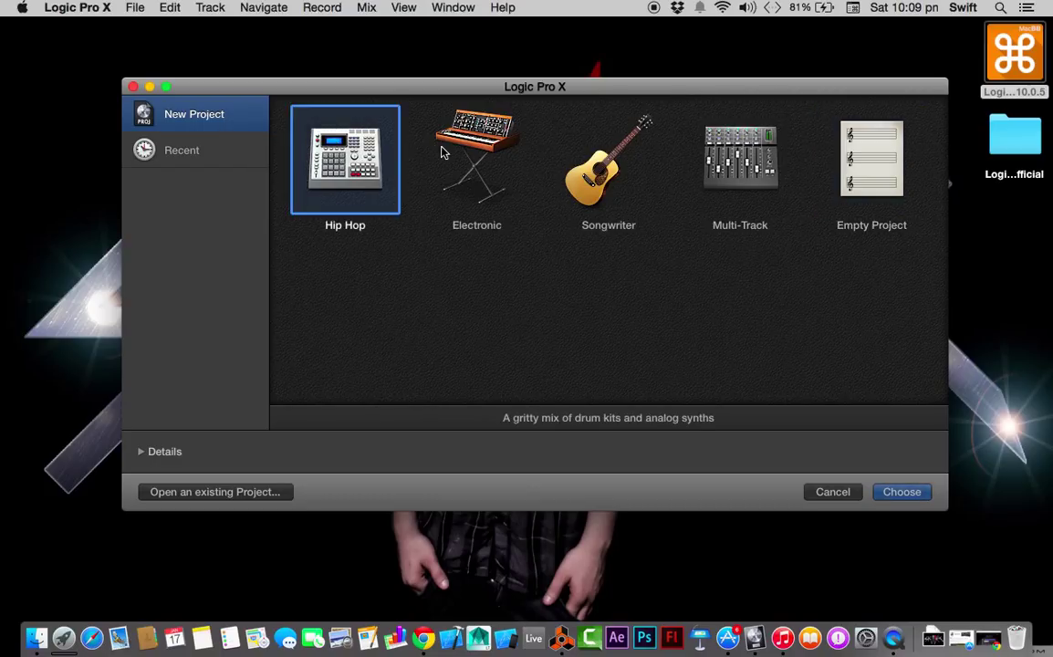
key(Right)
key(Right)
key(Right)
key(Right)
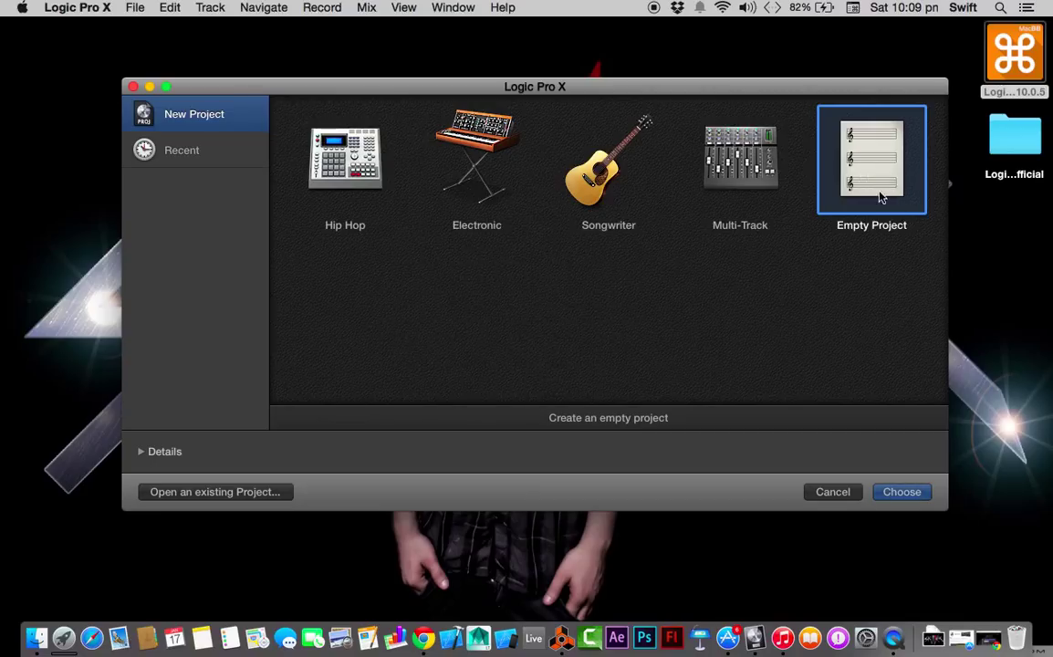
click(912, 492)
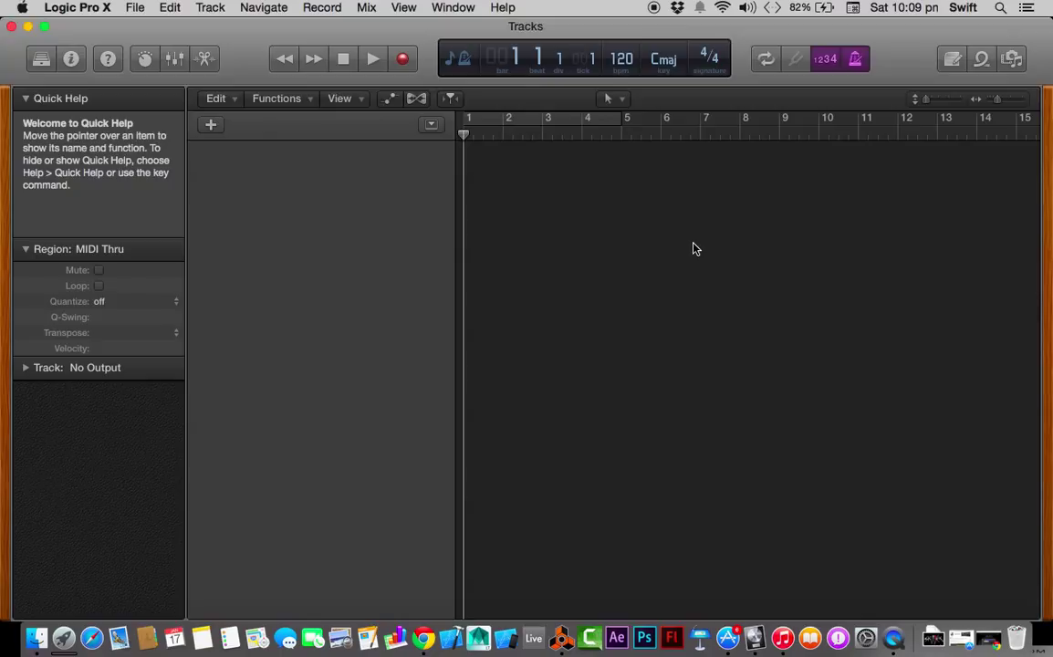
- Hide the Inspector in the new empty project to widen the tracks area
key(i)
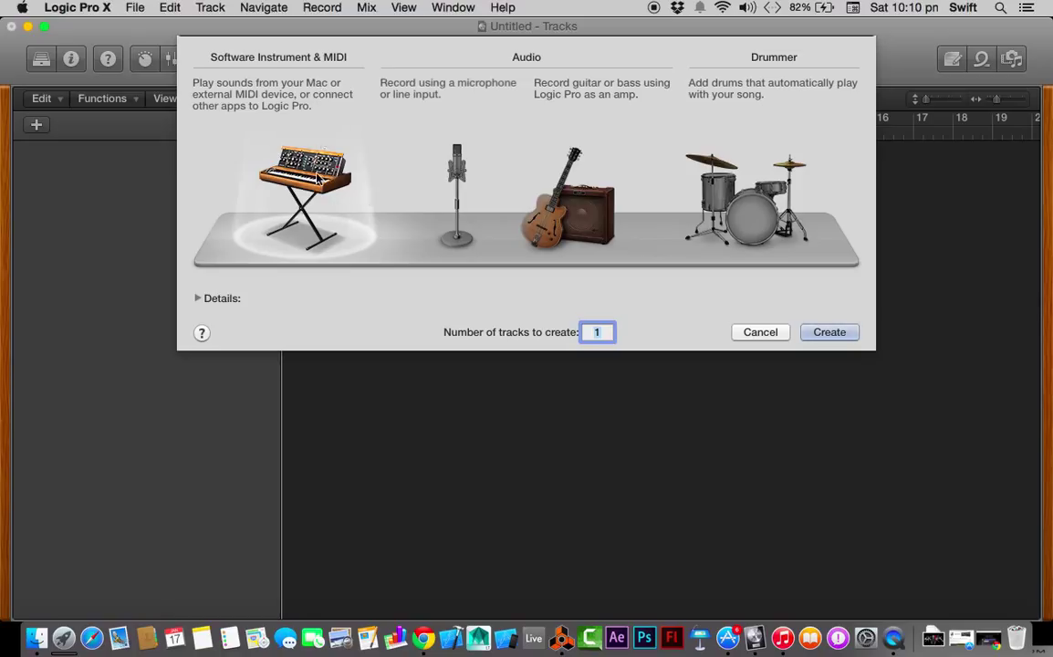
- Expand the track Details and try the instrument source options, including External MIDI
click(198, 300)
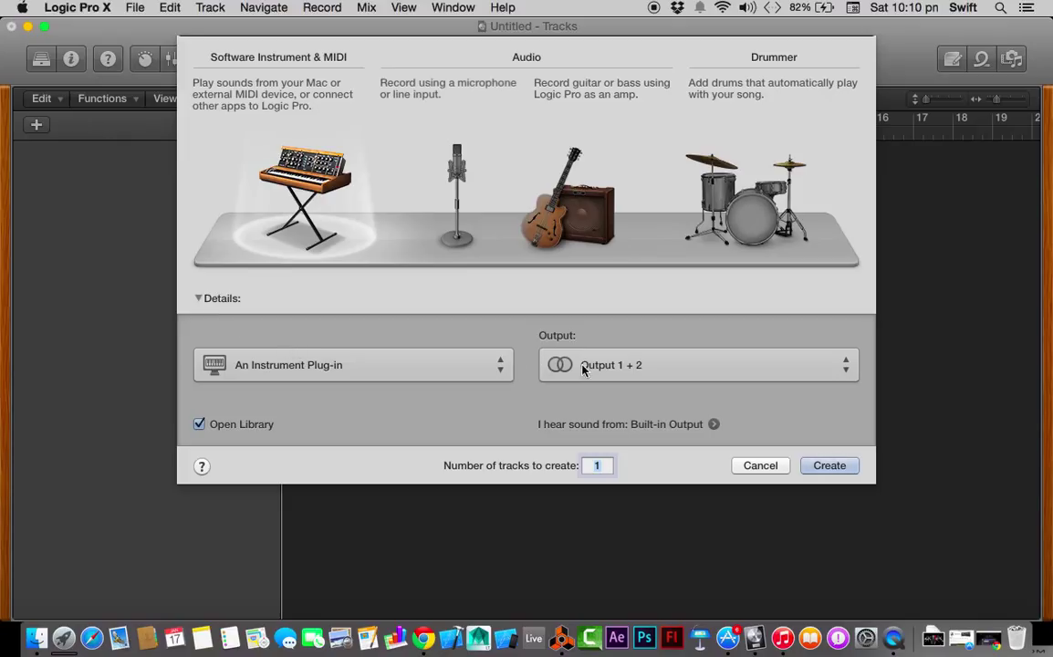
click(448, 374)
click(448, 374)
click(447, 374)
click(448, 374)
click(448, 375)
click(442, 395)
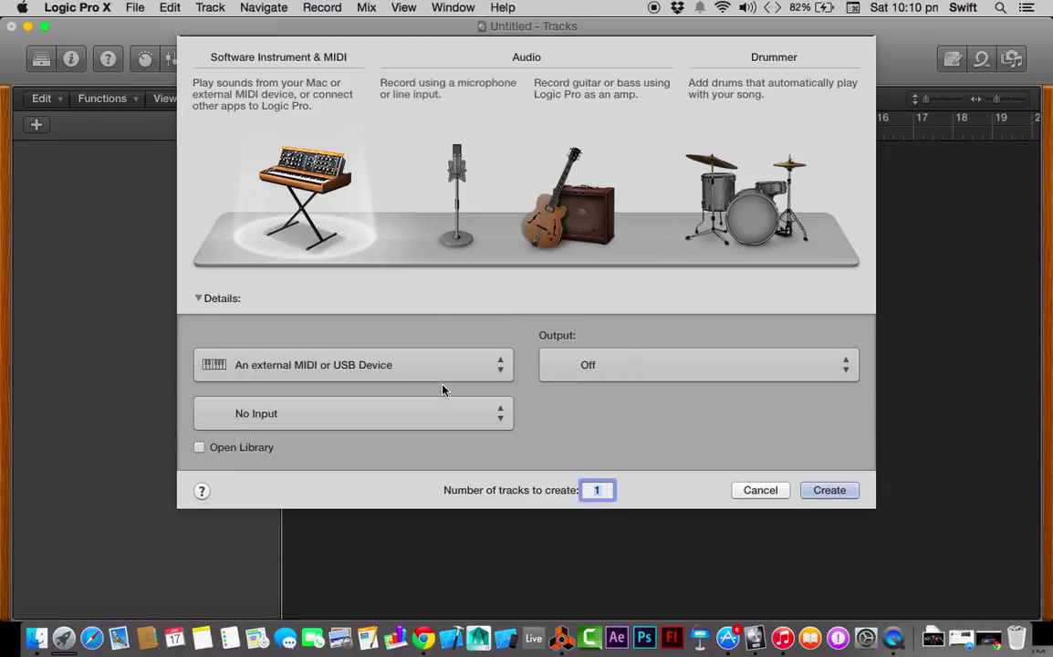
click(439, 369)
click(441, 380)
- Set the source back to An Instrument Plug-in on Output 1 + 2, and show Musical Typing
click(440, 411)
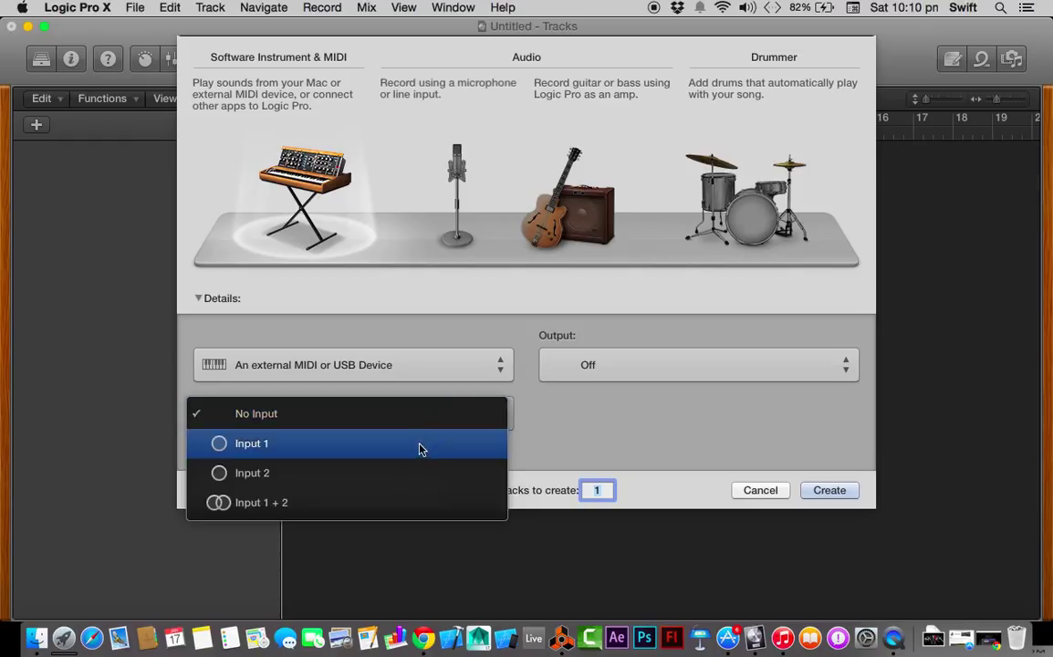
click(425, 420)
click(423, 362)
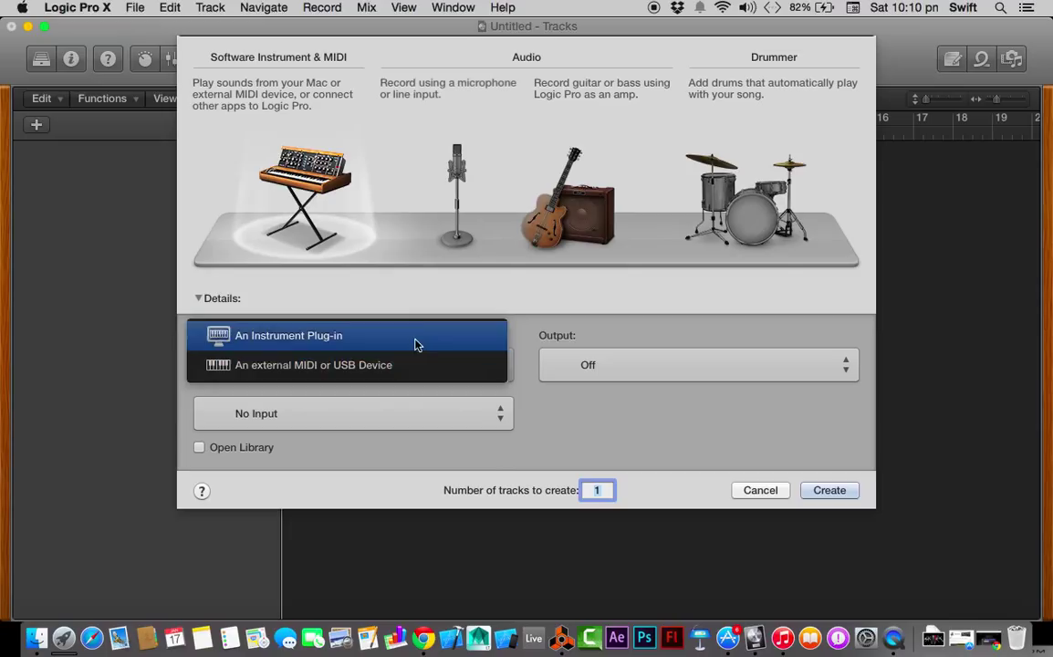
click(415, 345)
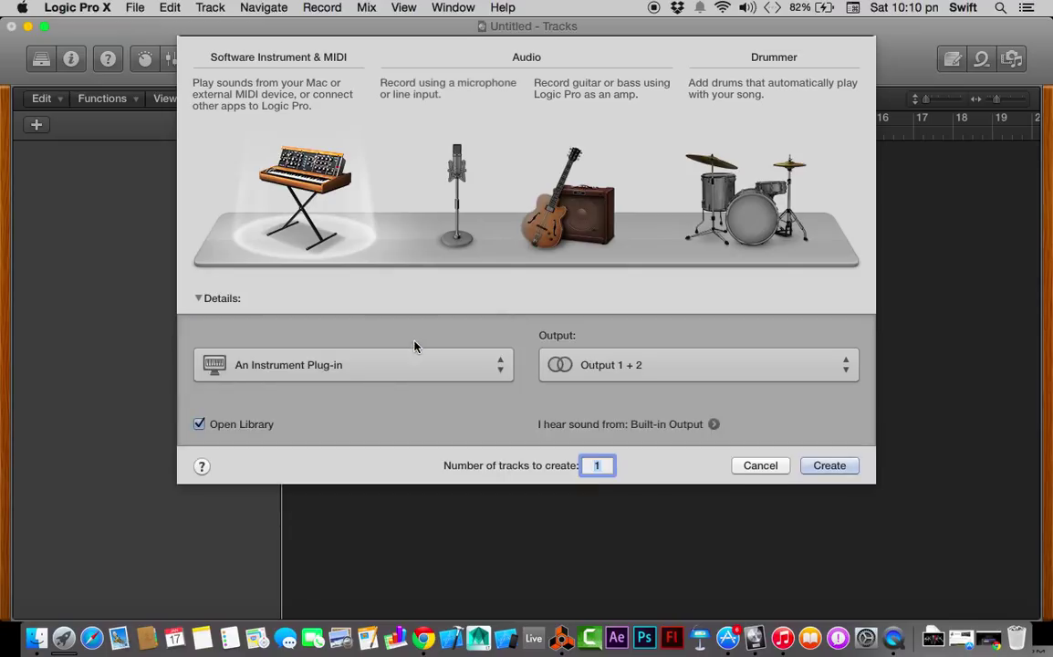
click(564, 364)
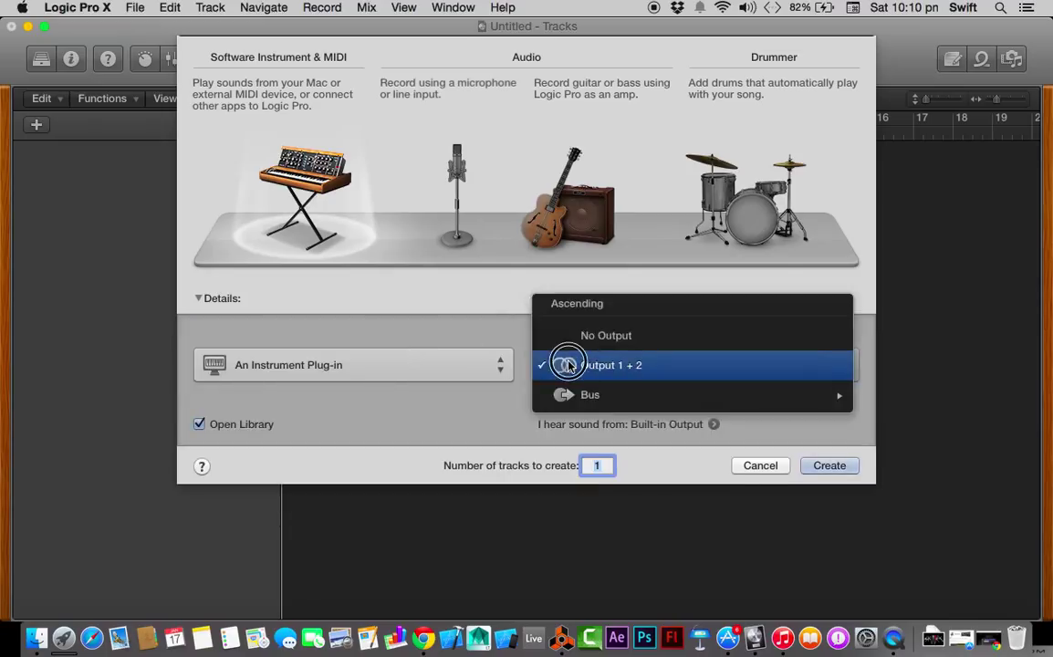
click(568, 365)
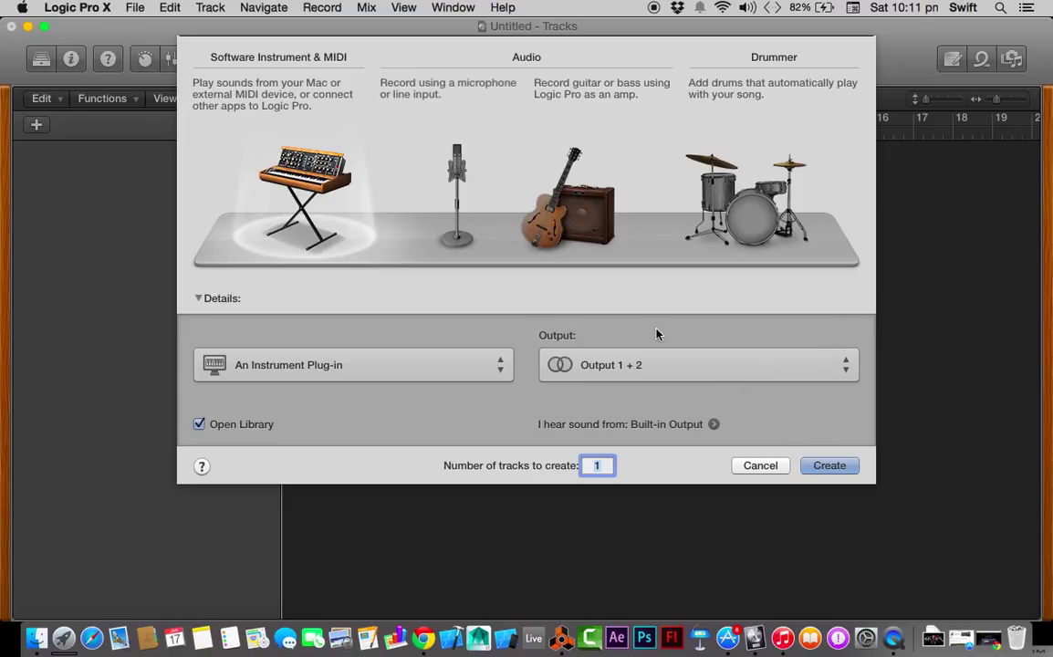
key(super+k)
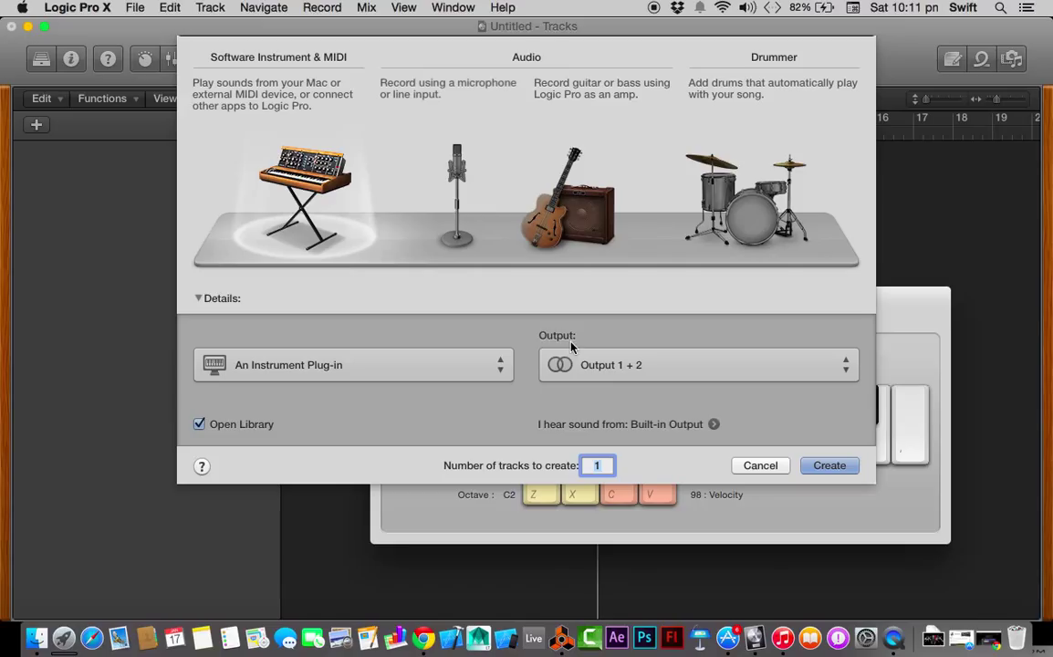
- Create the Classic Electric Piano track and toggle the sound Library off and back on
double_click(258, 188)
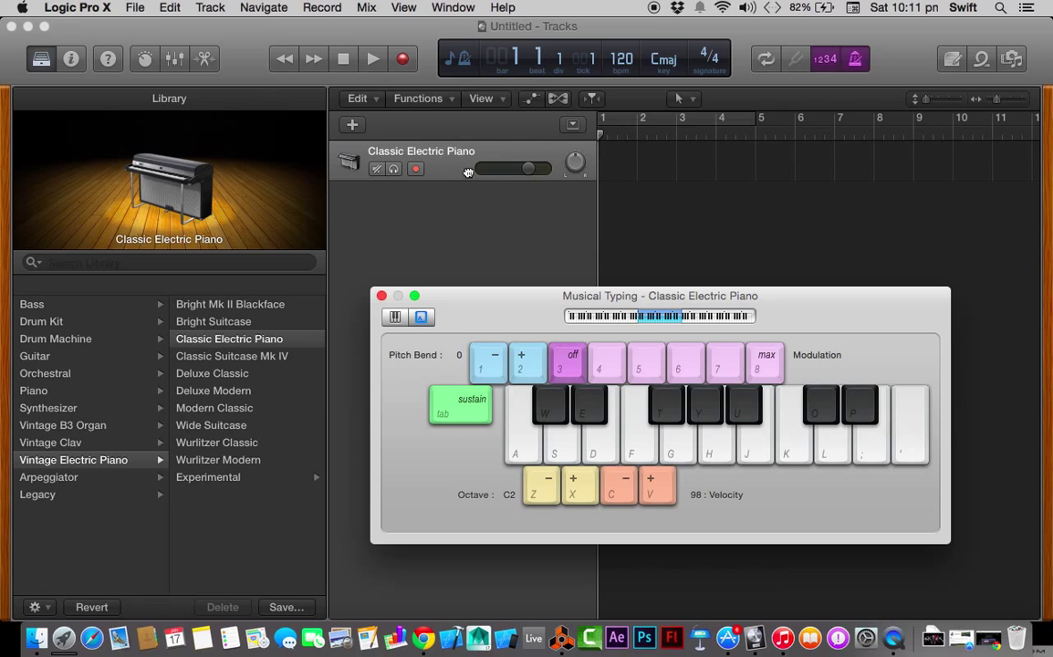
click(468, 183)
key(y)
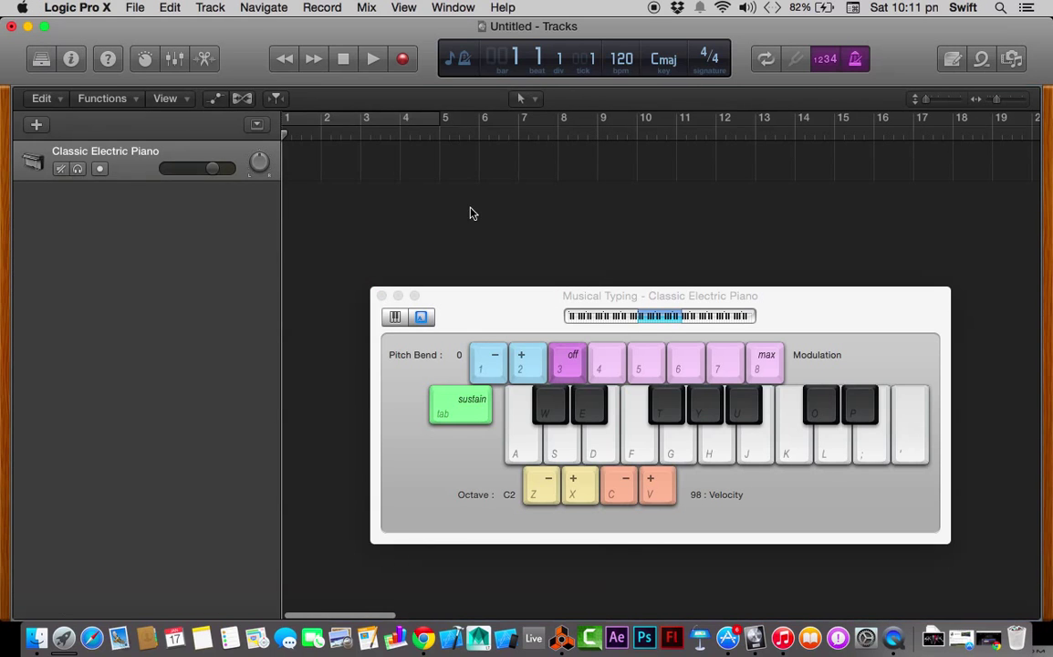
double_click(116, 149)
click(141, 171)
key(y)
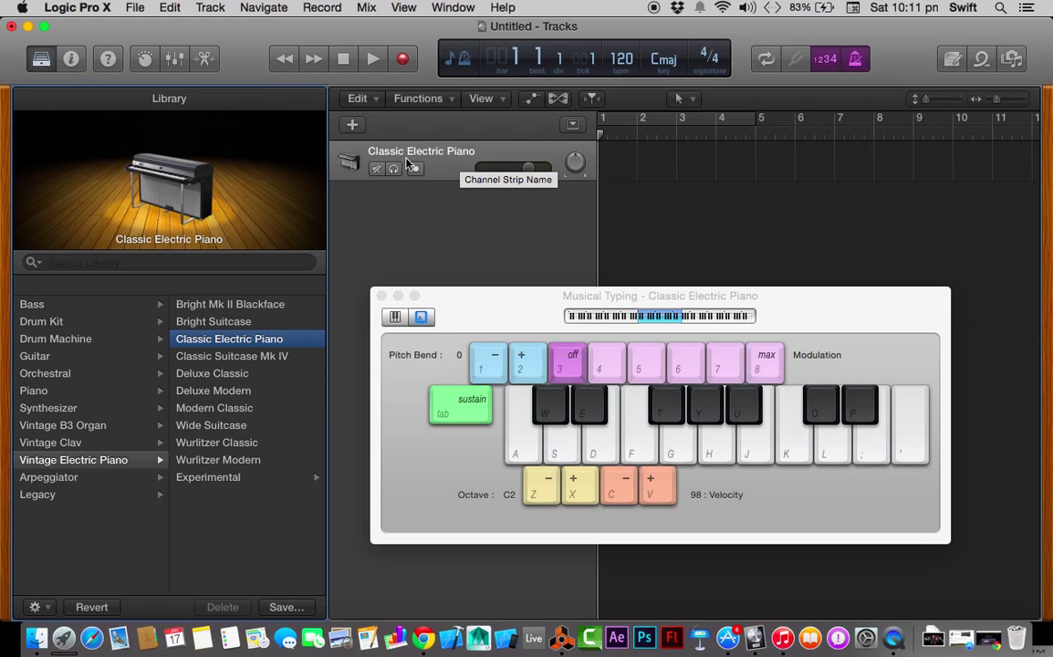
- Move the Musical Typing window and play single notes and an F chord on the piano
drag(510, 324, 542, 301)
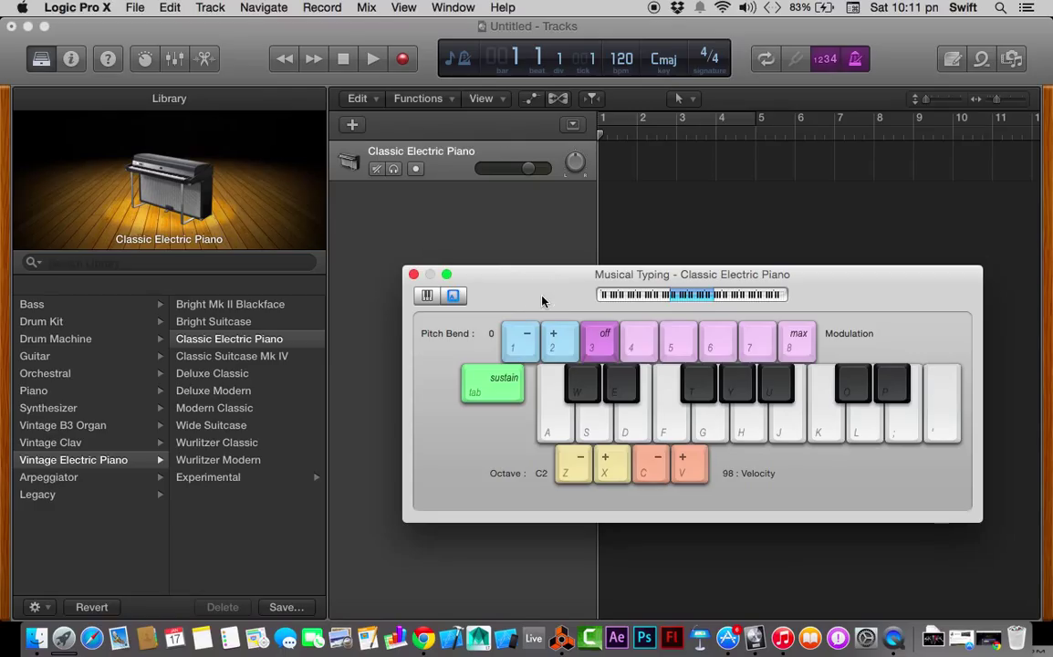
click(583, 417)
click(553, 425)
click(590, 421)
key(a)
key(g)
key(a)
key(f)
key(h)
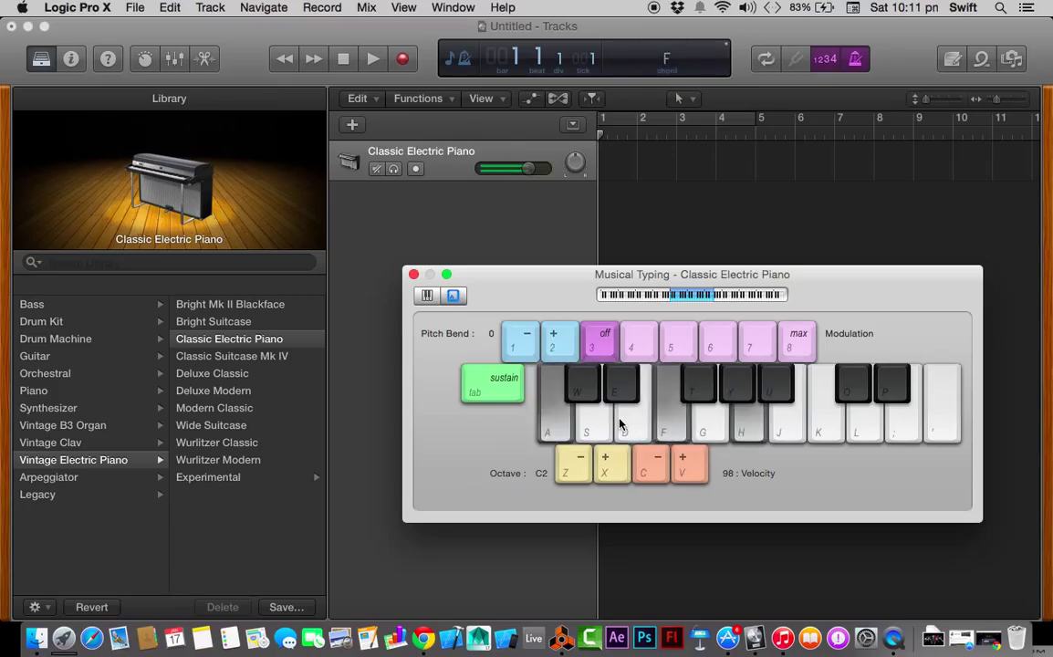
key(g)
key(j)
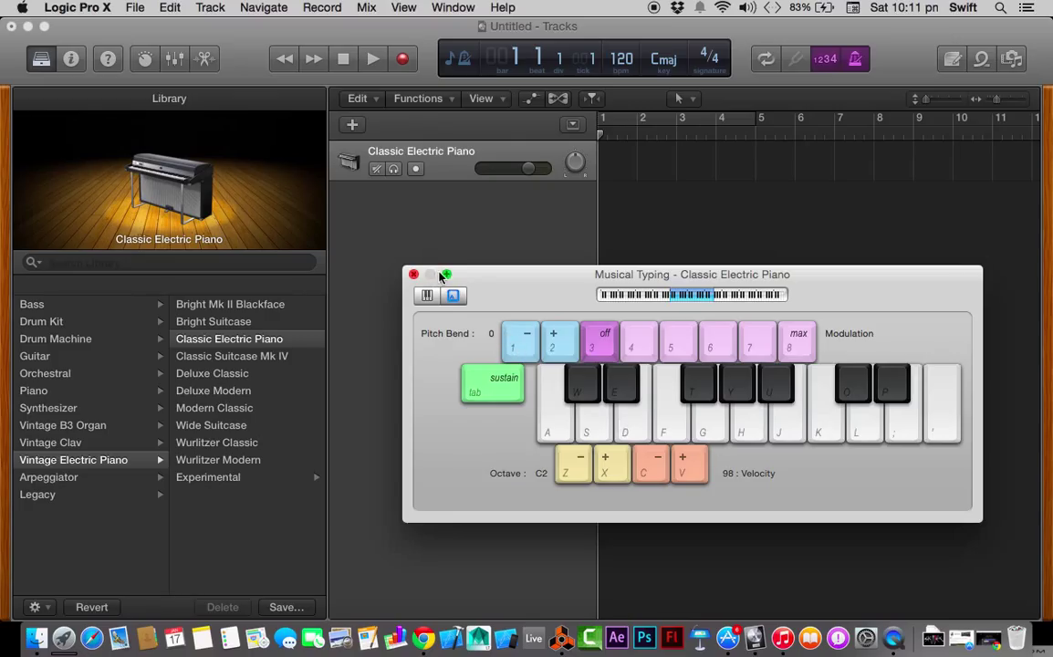
- Reposition Musical Typing, mute the piano track, and play notes to check it
drag(460, 274, 466, 335)
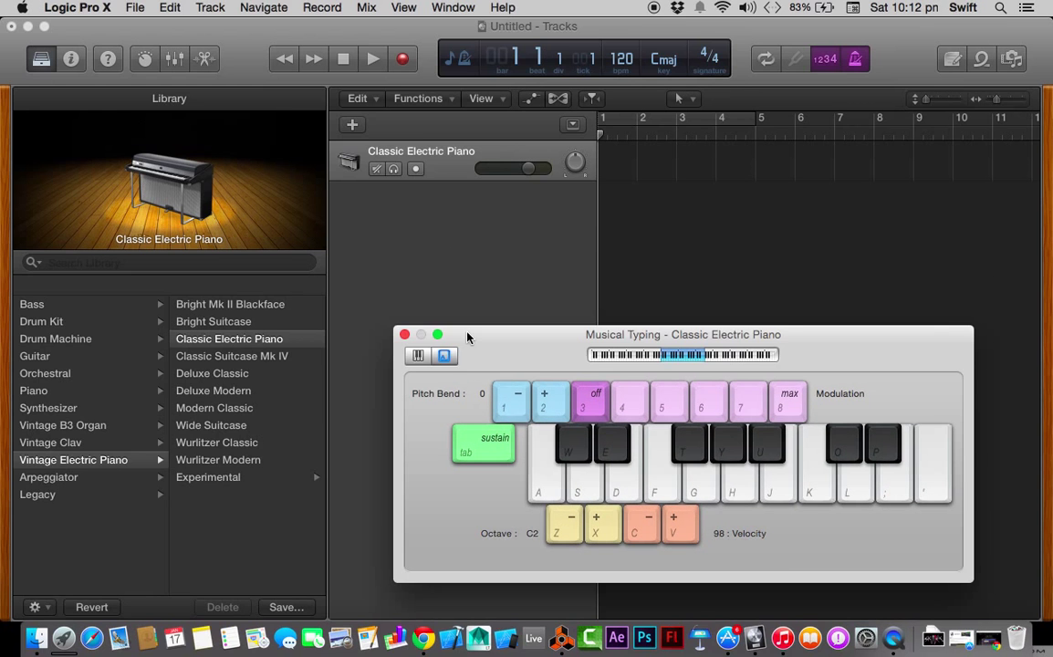
click(378, 219)
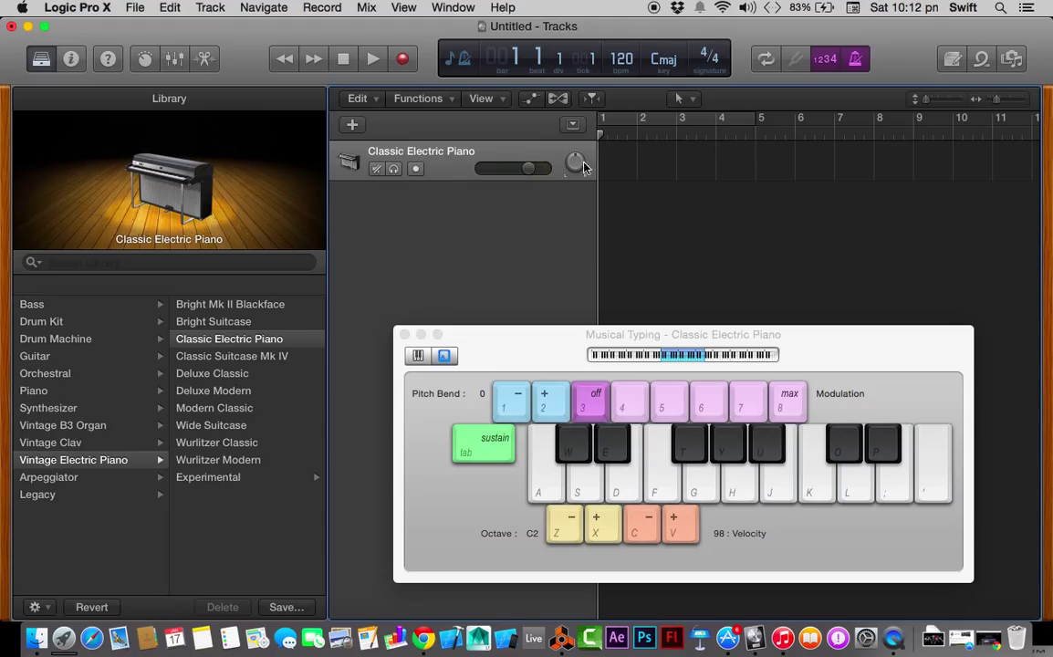
click(377, 172)
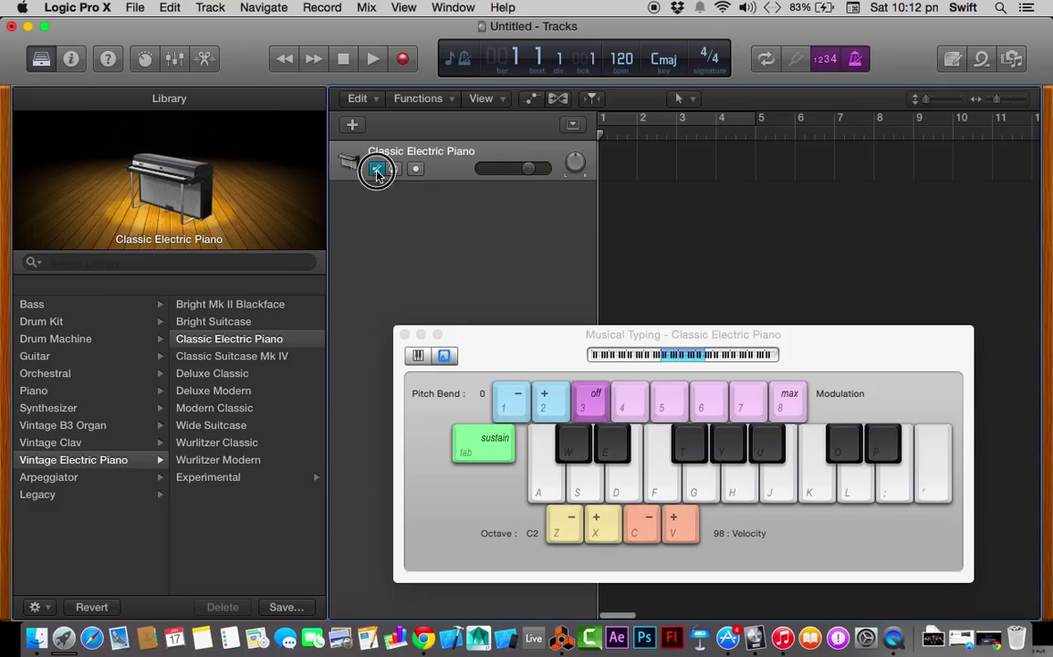
key(a)
key(g)
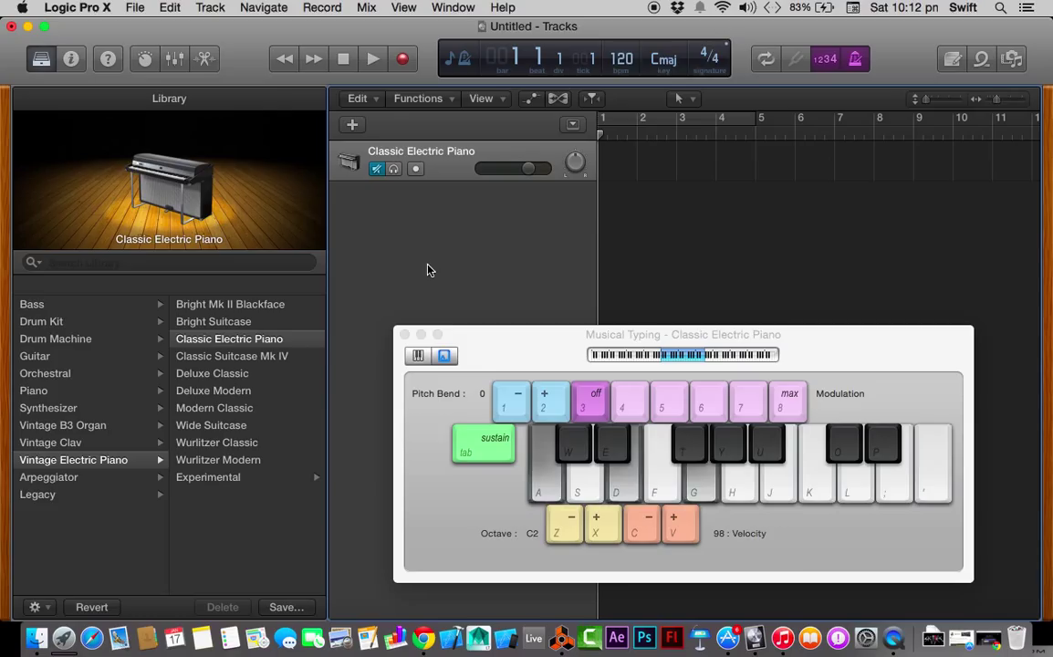
key(d)
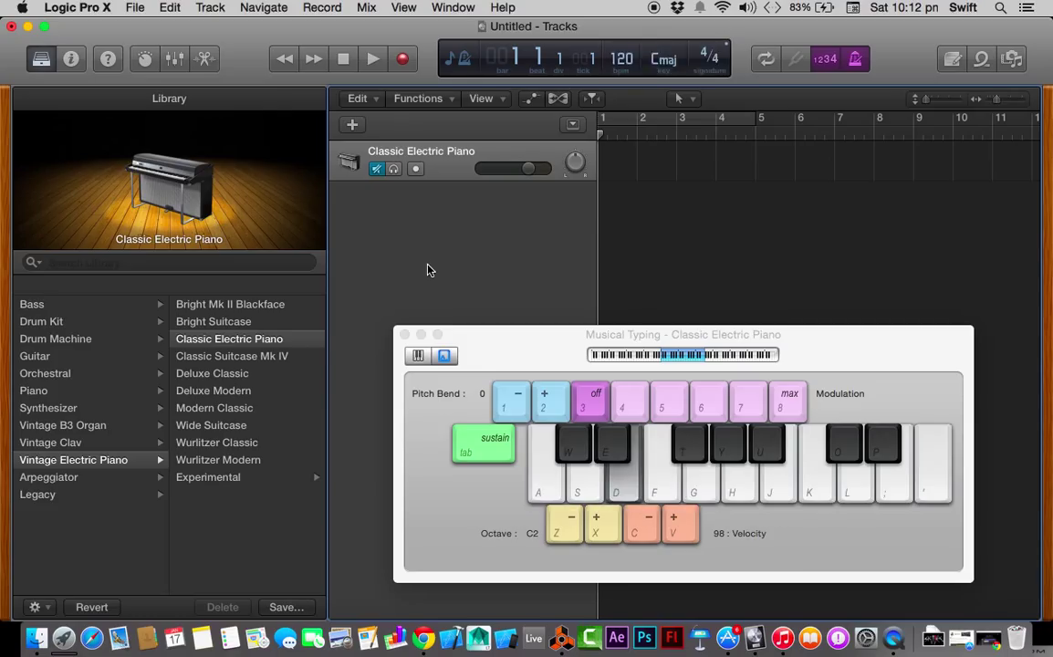
key(g)
key(a)
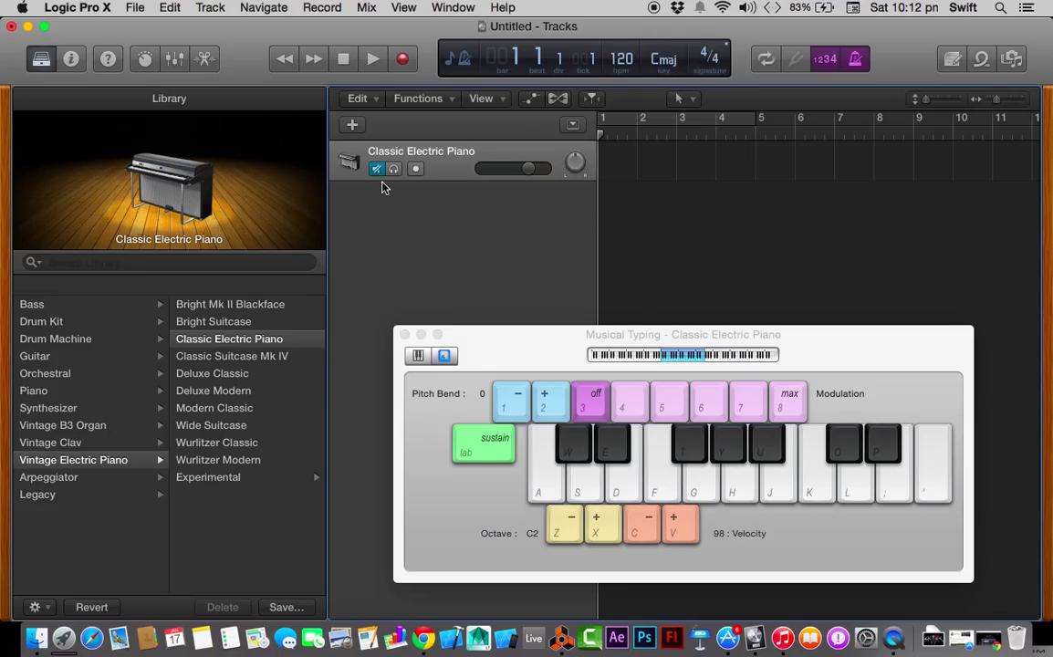
- Unmute the piano track, toggle Solo on and off twice, and arm it for recording
click(377, 172)
click(394, 169)
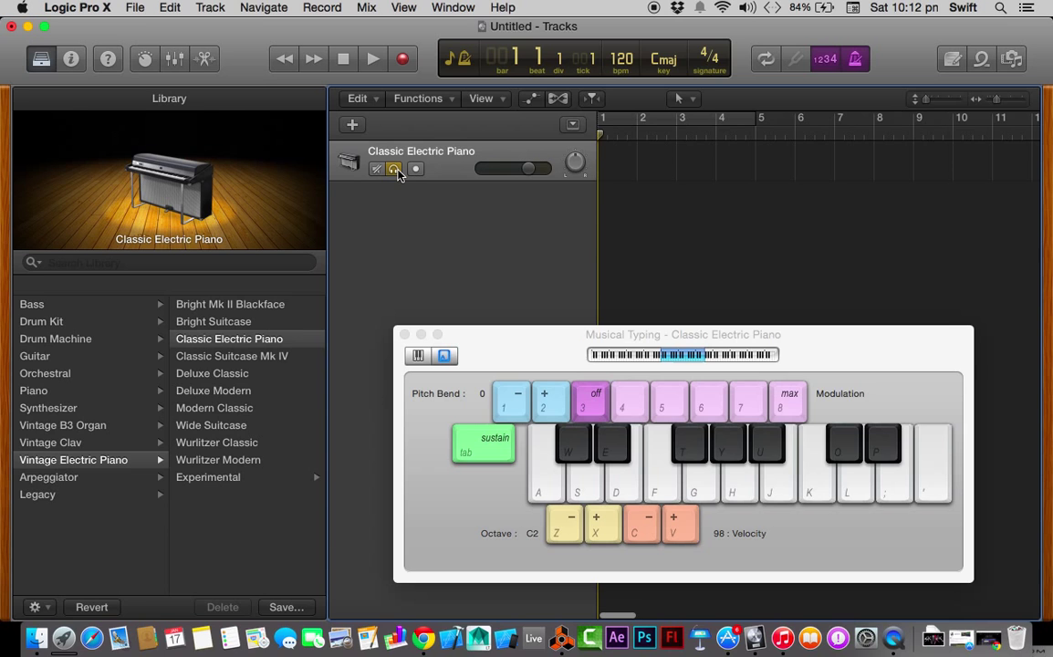
click(394, 170)
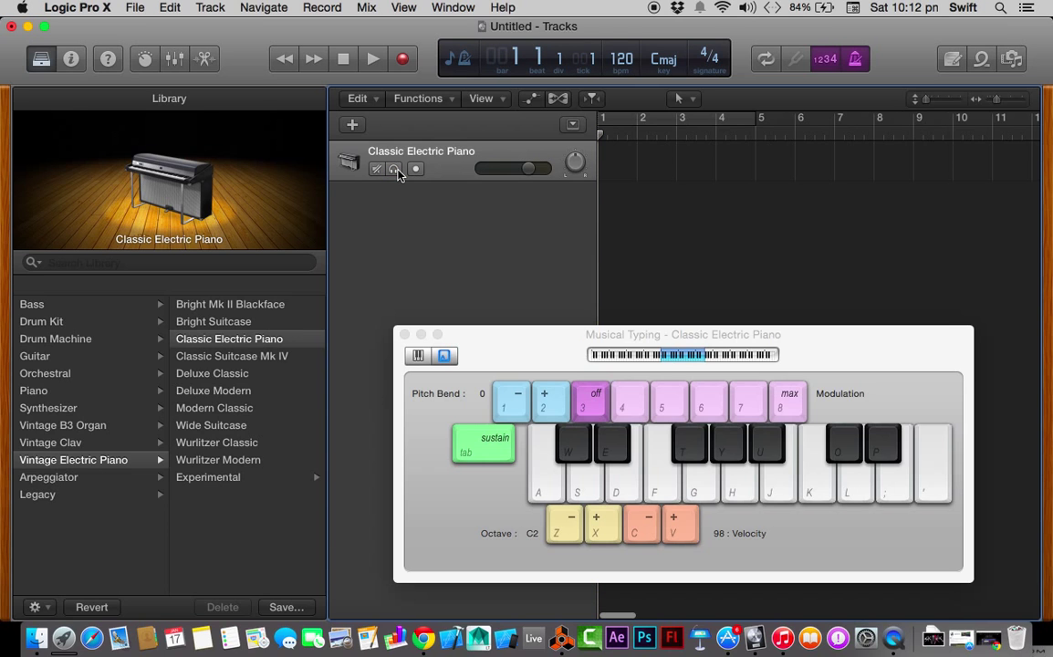
click(394, 170)
click(394, 169)
click(415, 170)
- Raise the piano track volume to about +0.8 dB and pan it hard left to -64
mouse_move(528, 169)
mouse_down()
mouse_move(540, 167)
mouse_move(531, 172)
mouse_up()
drag(575, 163, 667, 409)
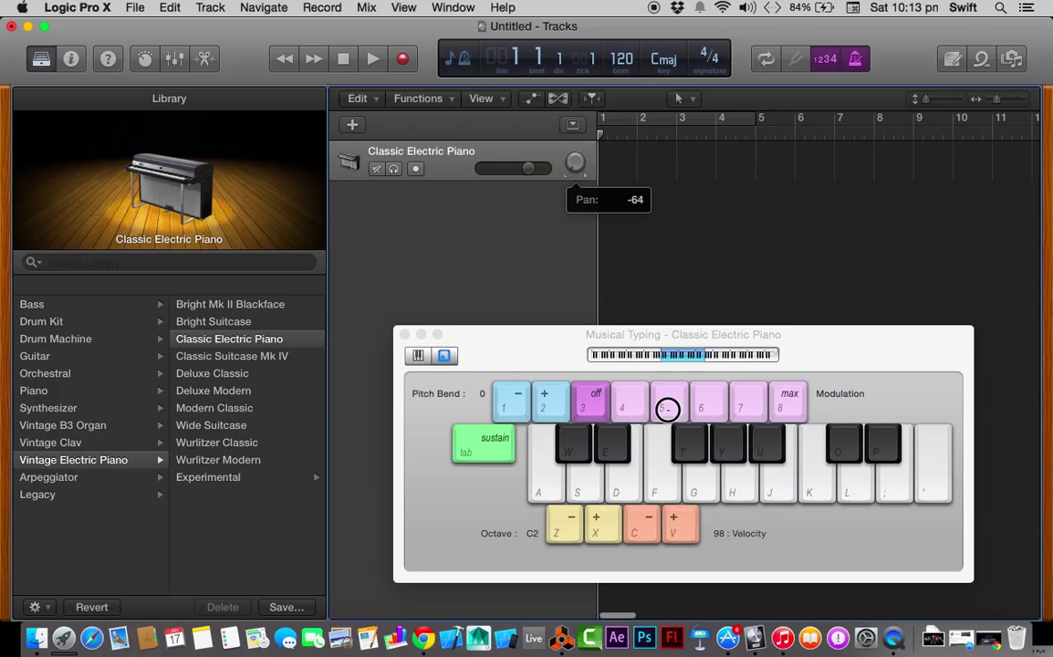
drag(667, 409, 665, 409)
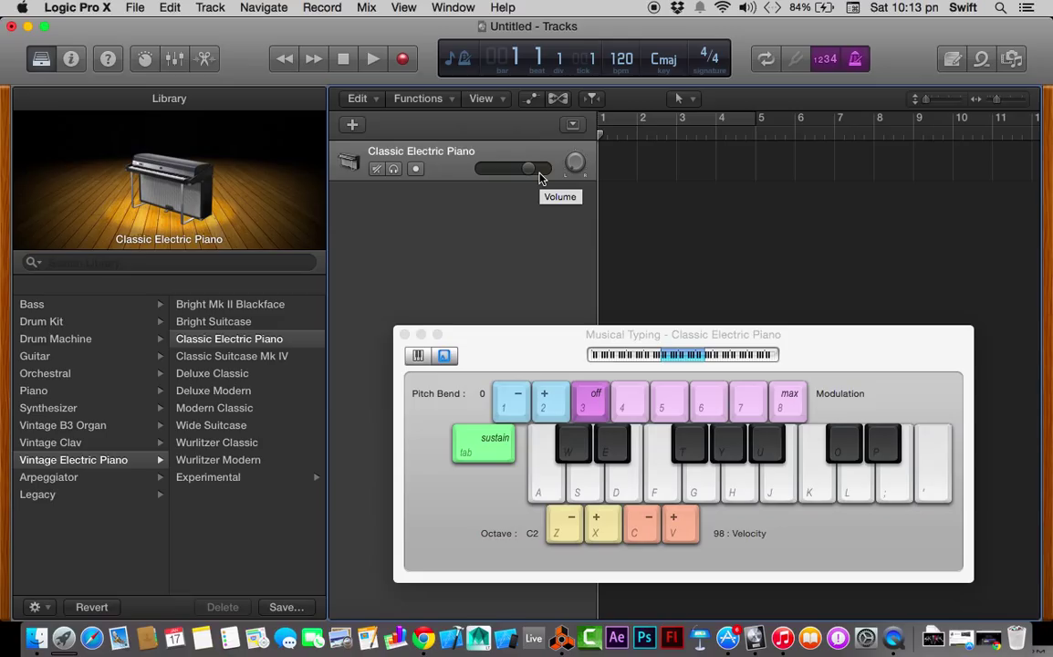
- Pan the track right, then back near centre at +1, playing notes to hear each
drag(575, 163, 576, 5)
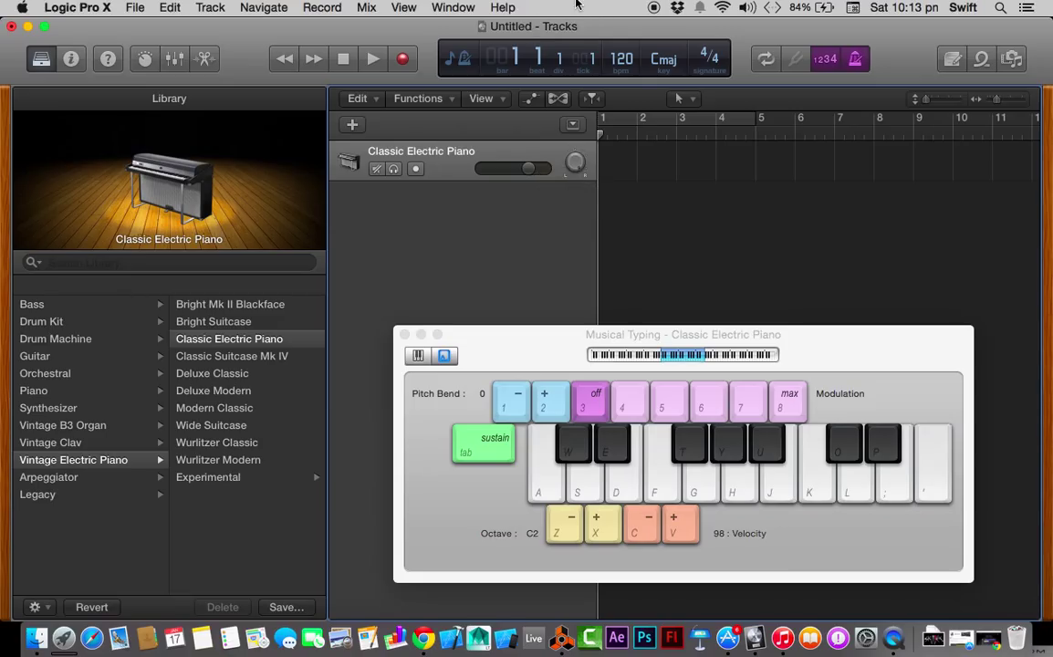
key(f)
key(h)
drag(575, 163, 603, 267)
key(w)
key(e)
- Audition the Library's top-level categories, from Bass through Vintage Electric Piano
click(517, 331)
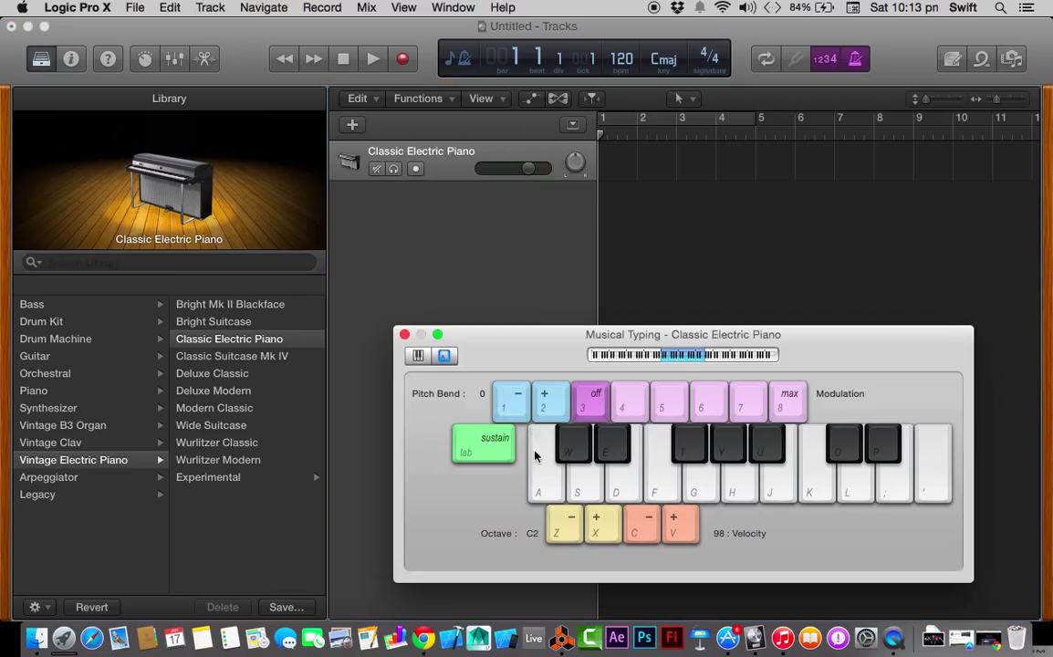
click(40, 307)
click(53, 323)
click(66, 340)
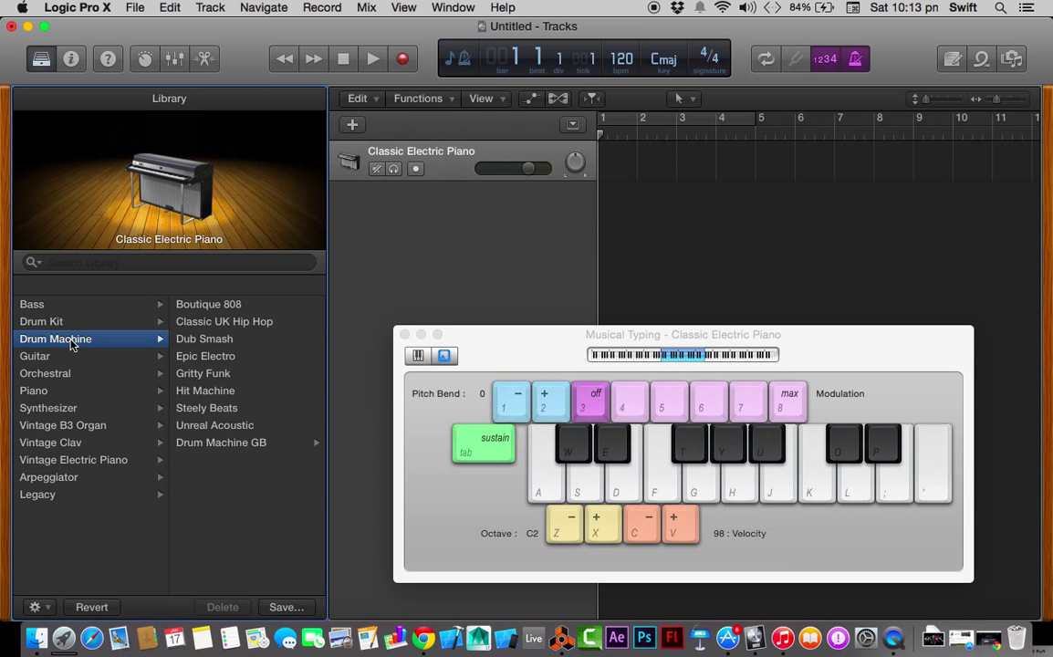
click(73, 358)
click(80, 373)
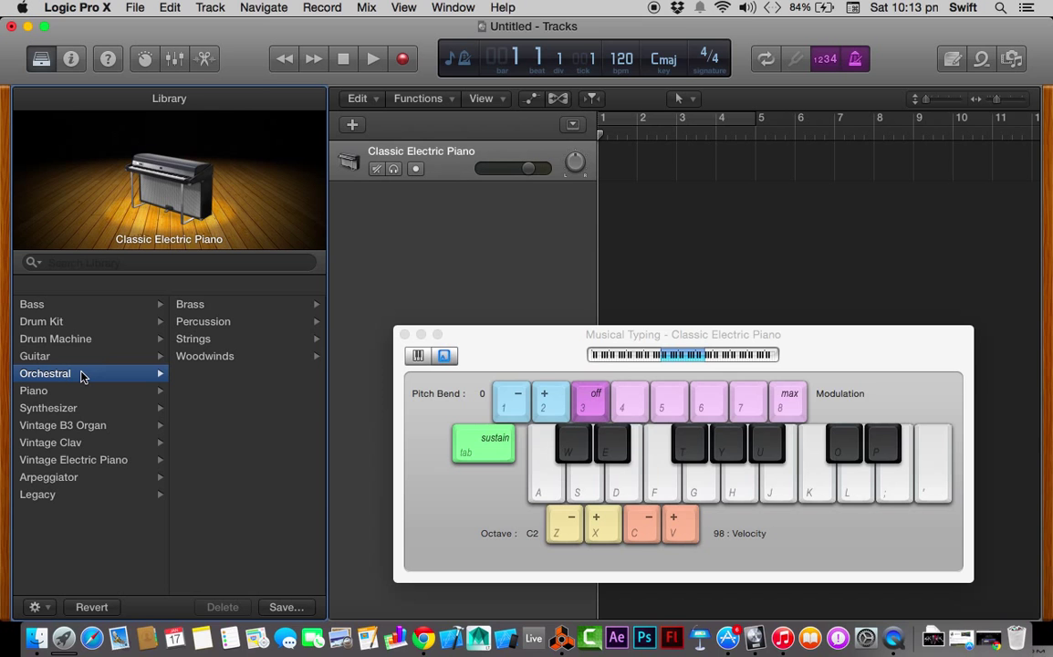
click(92, 391)
click(96, 408)
click(98, 425)
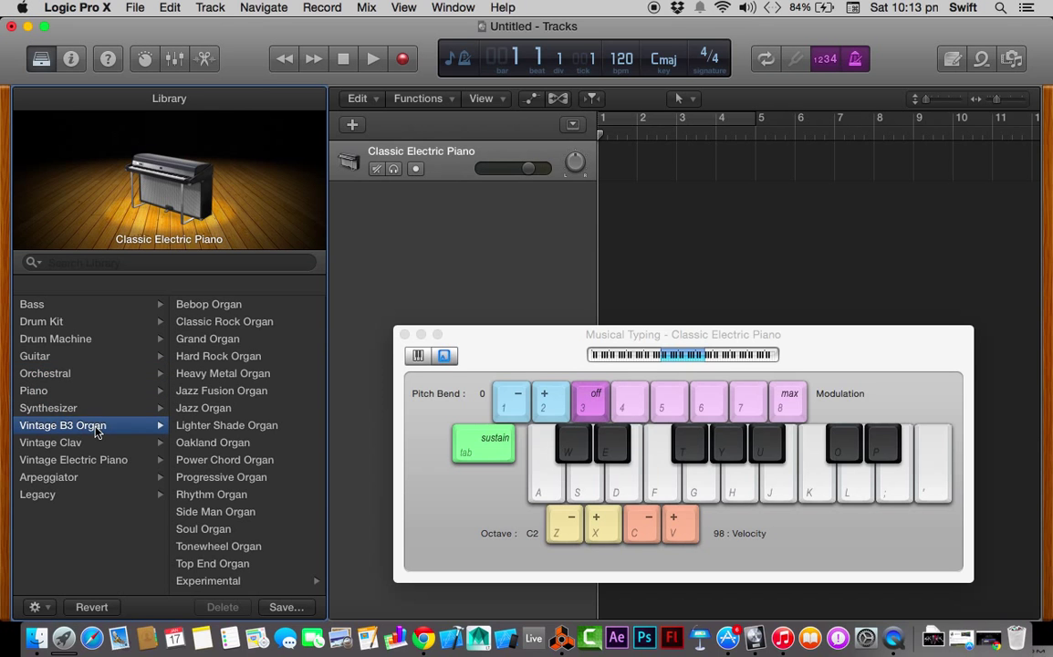
click(101, 459)
- Load the Legacy > GarageBand > Bass > Fingerstyle Electric Bass patch
click(94, 494)
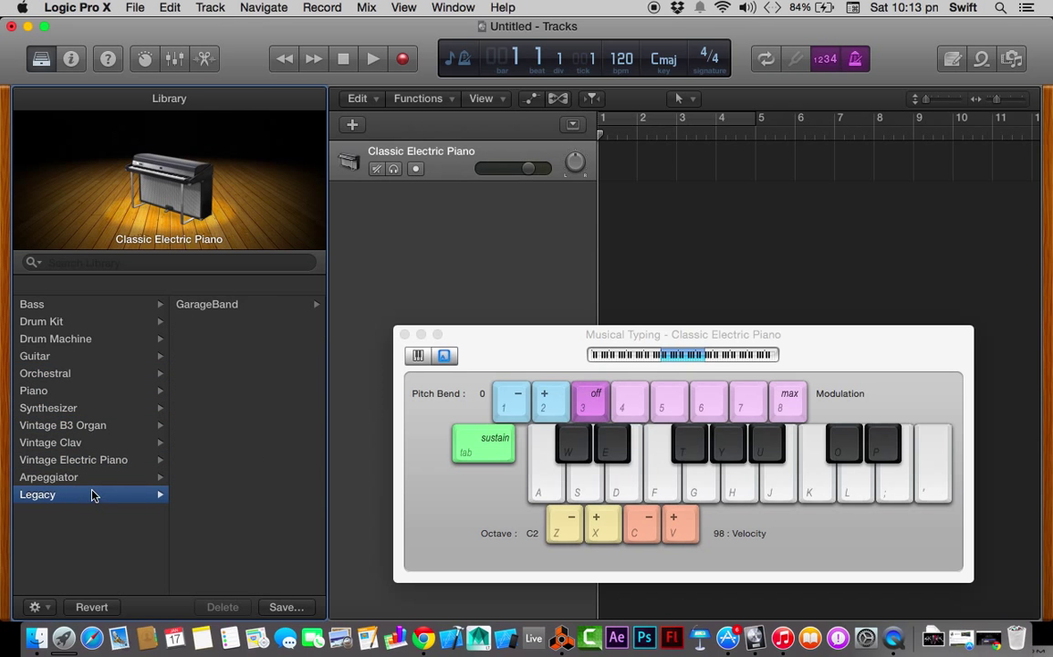
click(185, 307)
click(186, 304)
click(185, 322)
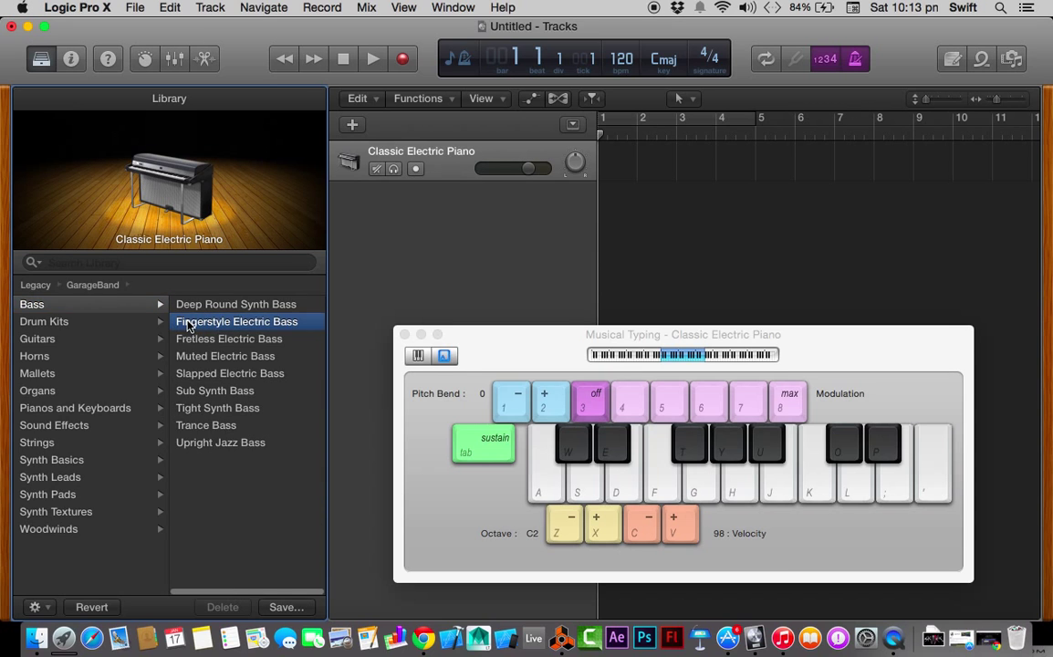
- Browse legacy Guitars, Horns, Mallets, Pianos and Keyboards, and Strings, then return to top level
click(80, 340)
click(77, 357)
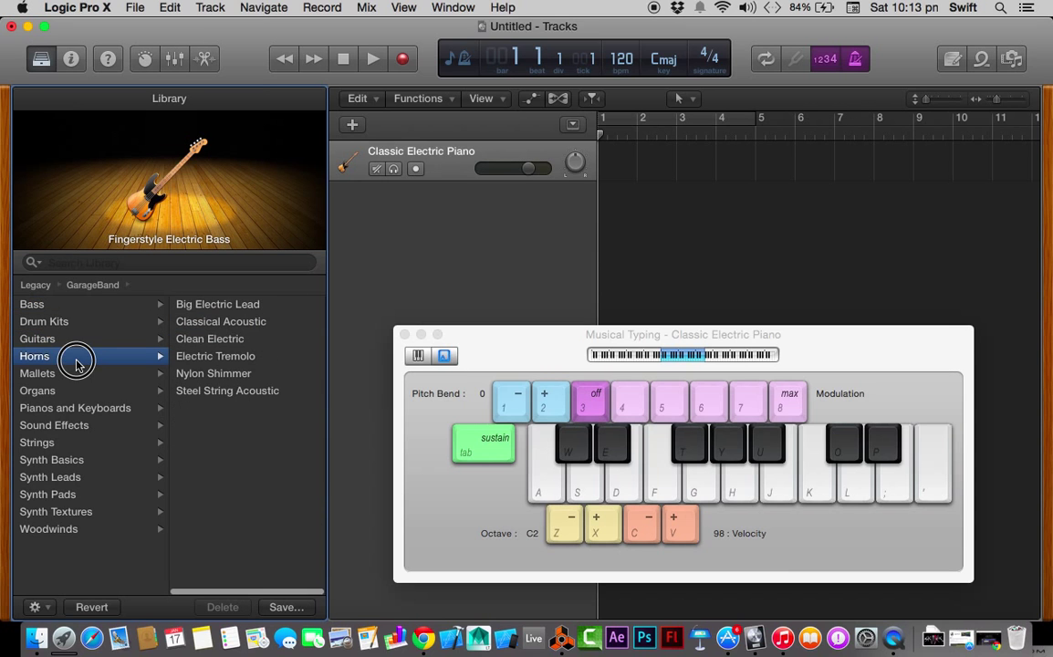
click(78, 374)
click(85, 410)
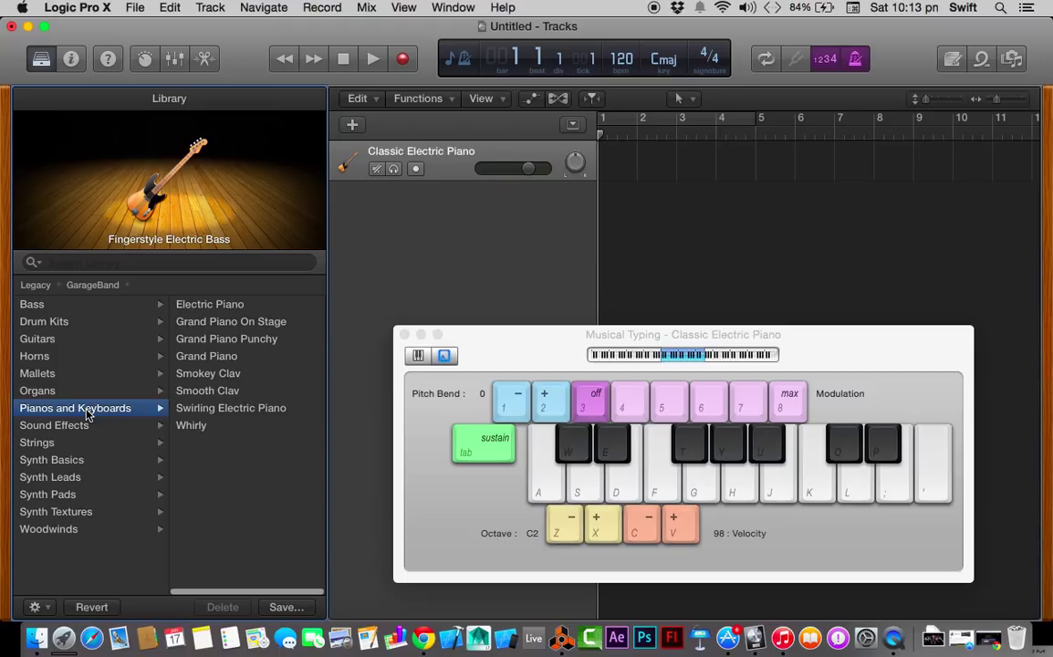
click(82, 441)
click(36, 283)
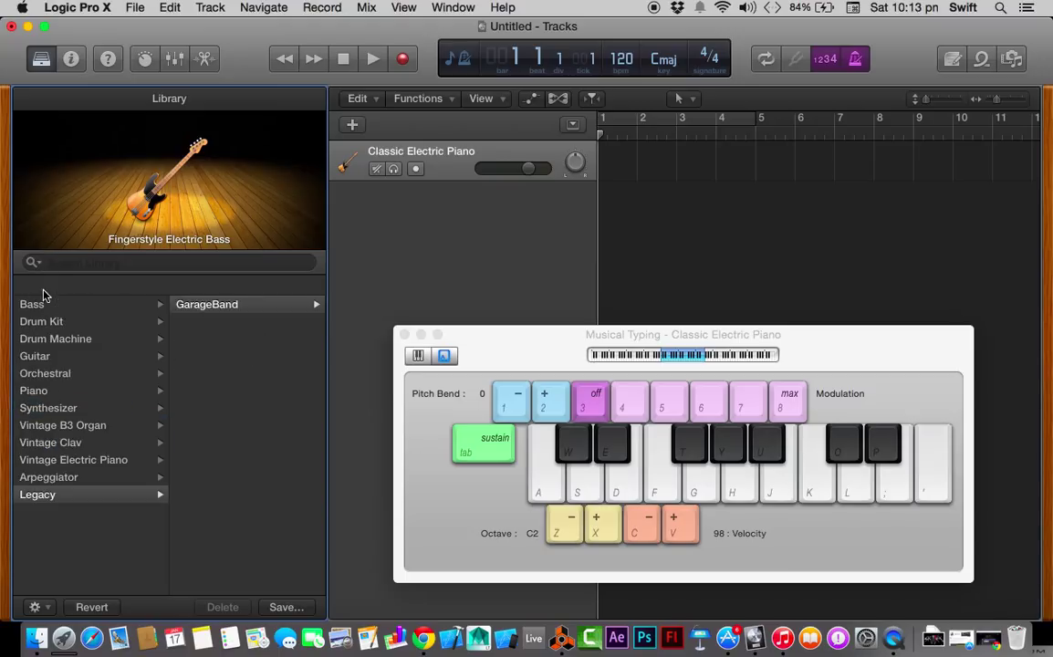
click(182, 417)
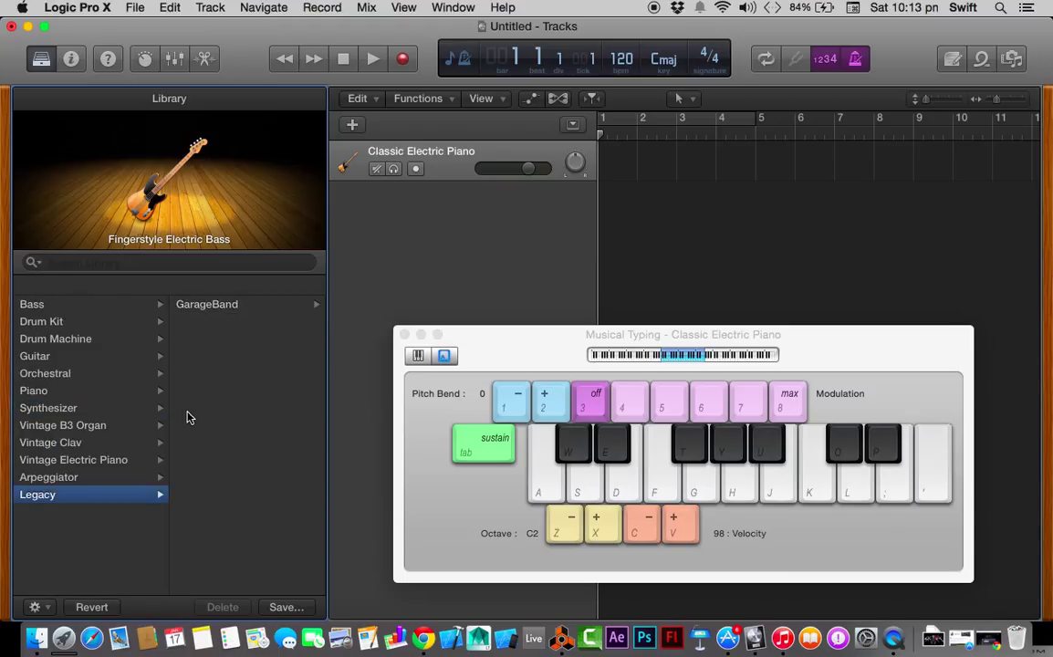
- Switch the track's patch to Drum Machine > Dub Smash
click(95, 340)
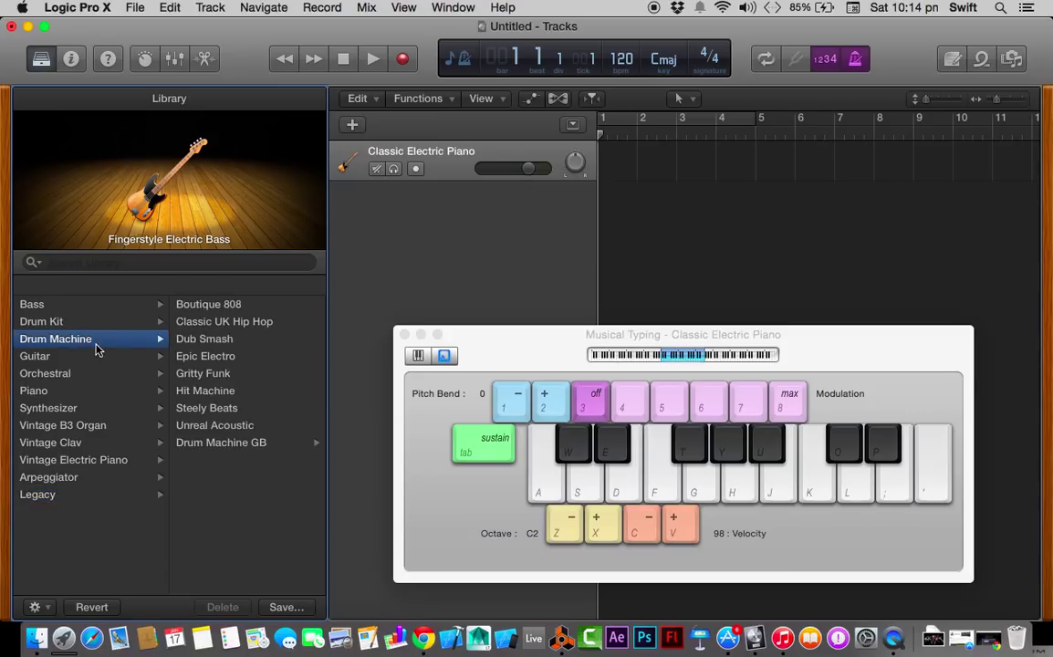
click(192, 341)
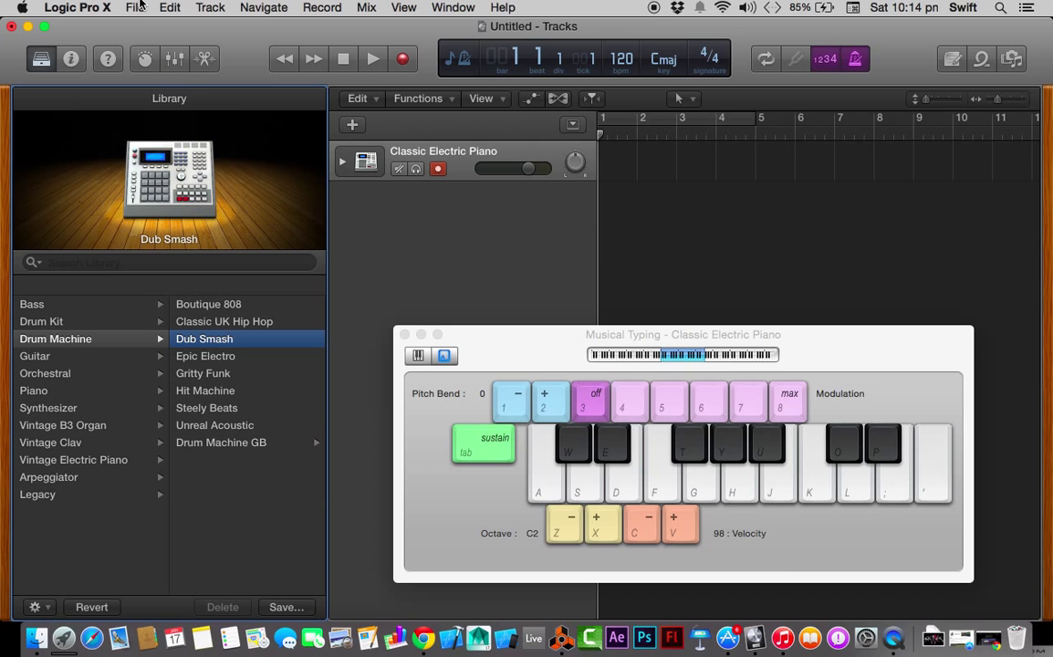
click(335, 198)
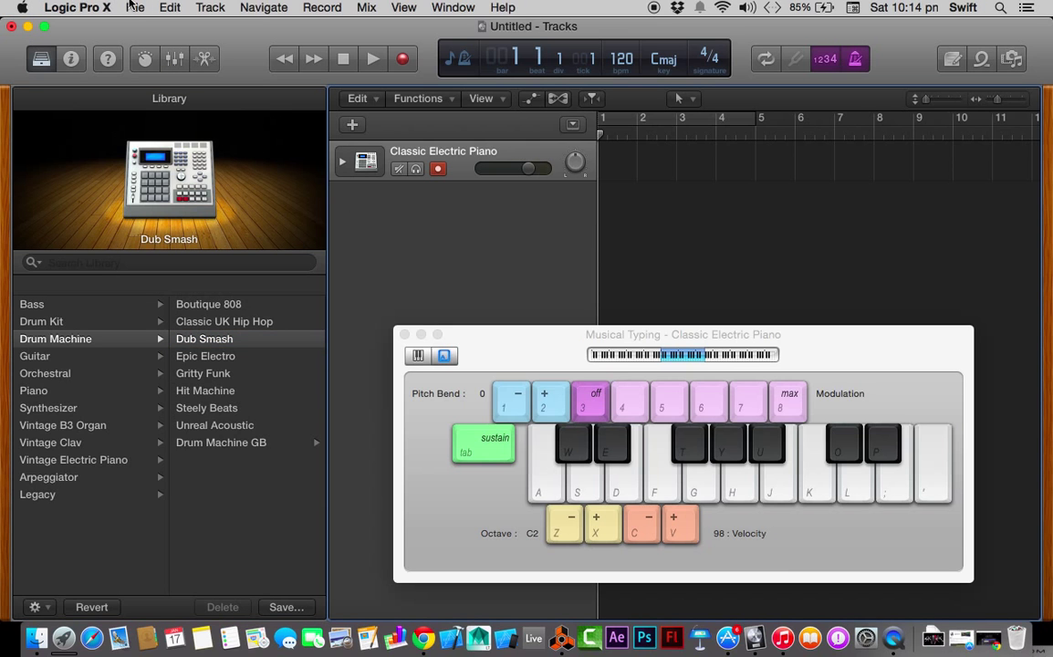
- Start File > Save As with the expanded dialog pointed at the Desktop
click(133, 6)
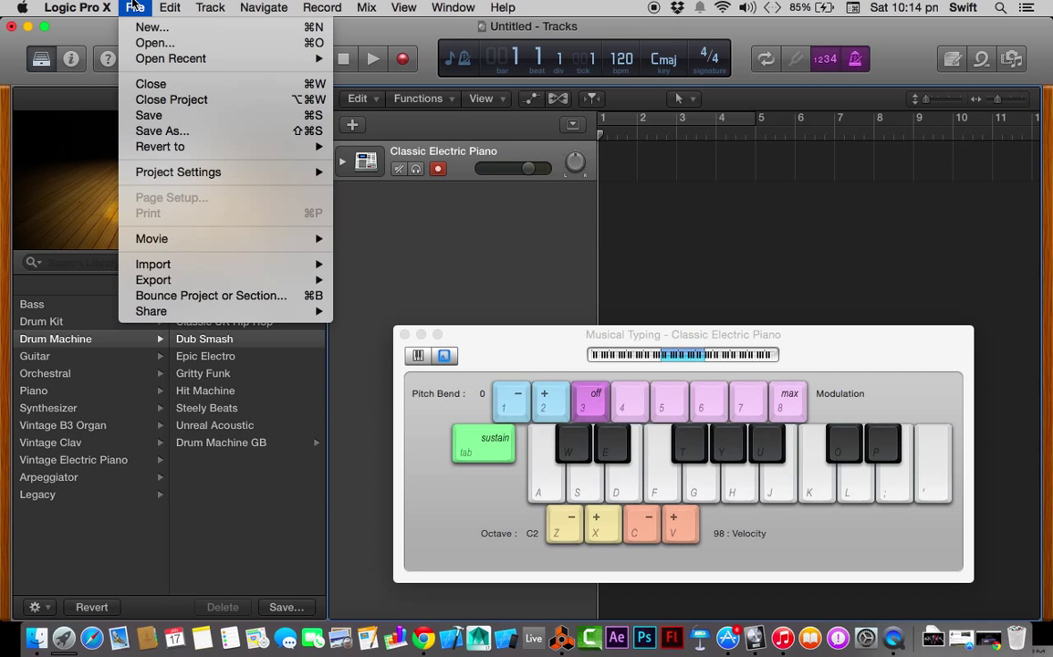
click(168, 130)
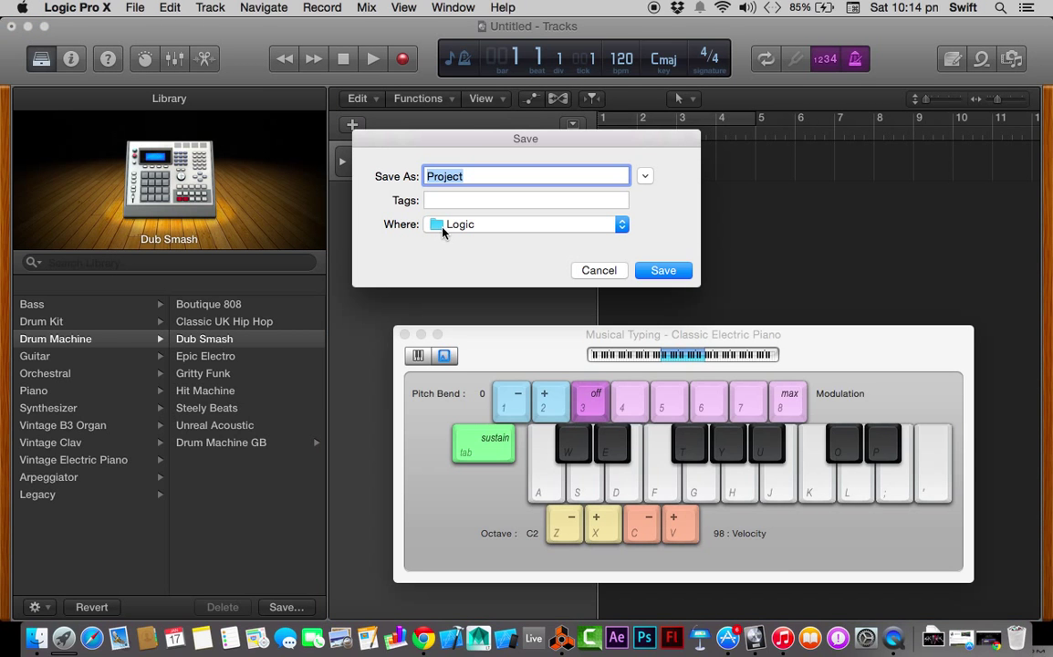
click(644, 176)
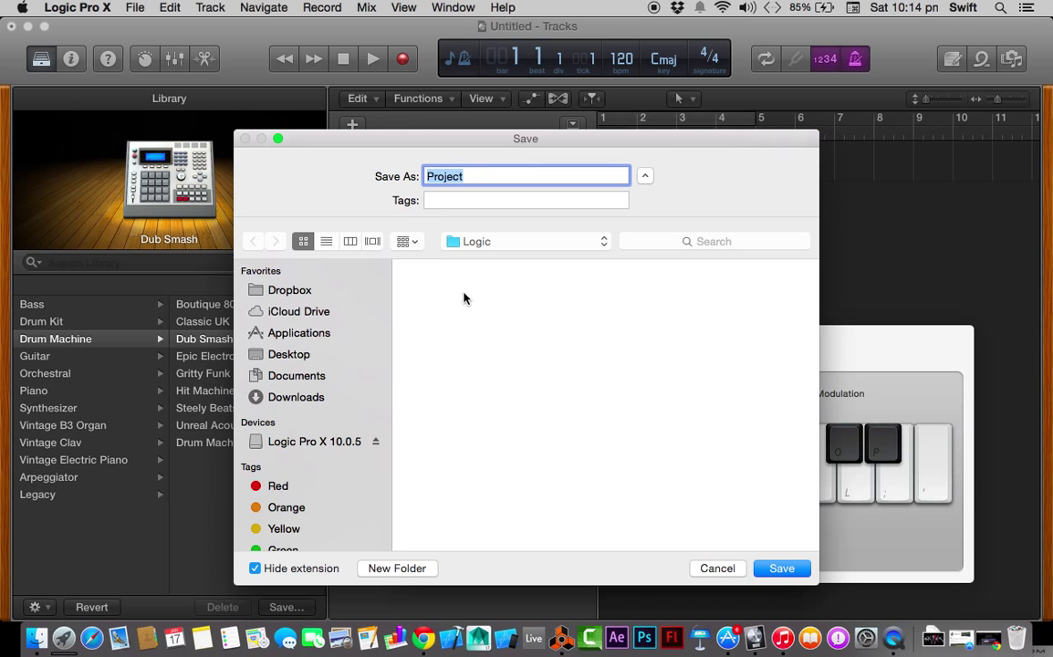
click(315, 354)
click(475, 177)
- Name the project Project_LogicProX_1 and save it
double_click(475, 177)
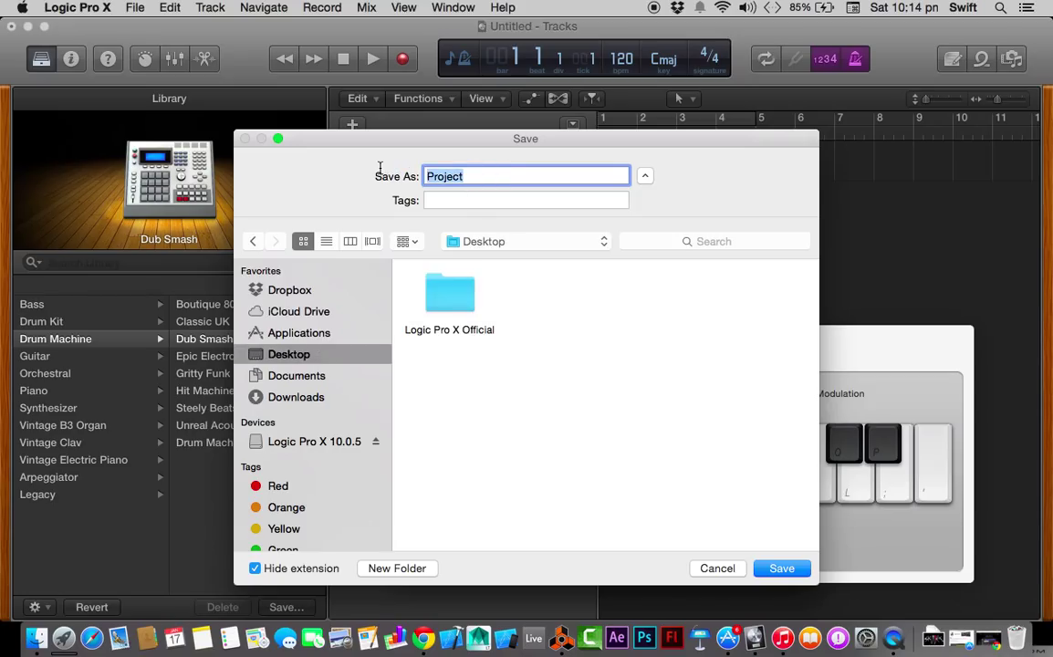
key(BackSpace)
text(Project_Logic)
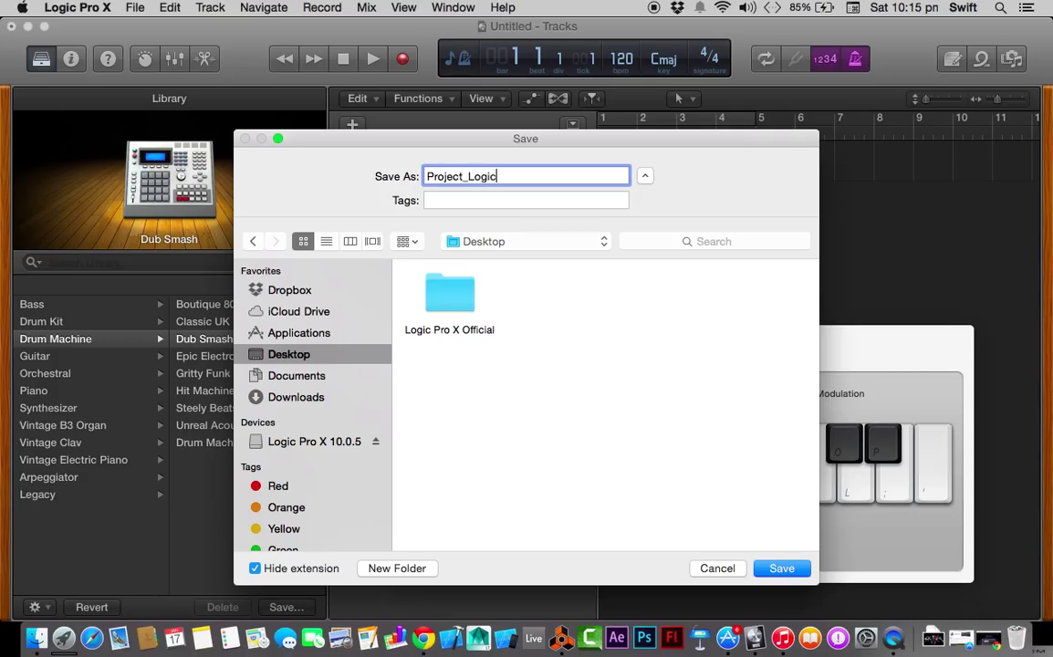
text(Prox)
key(BackSpace)
text(X_1)
key(Return)
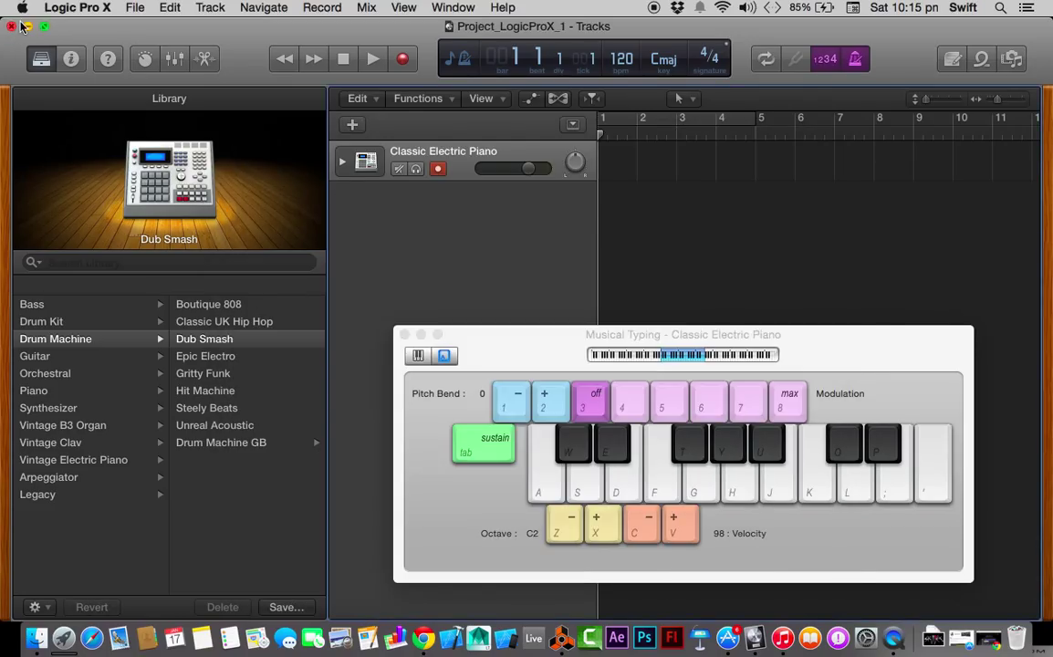
- Close the project window, hide other applications, and click on the Desktop
click(12, 26)
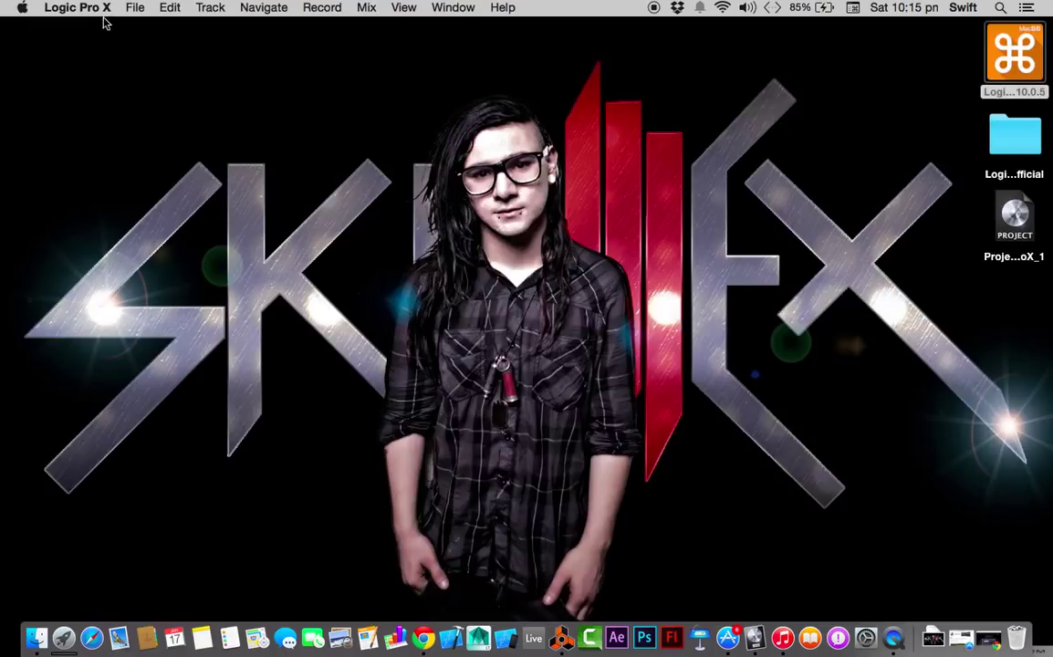
click(80, 7)
click(104, 210)
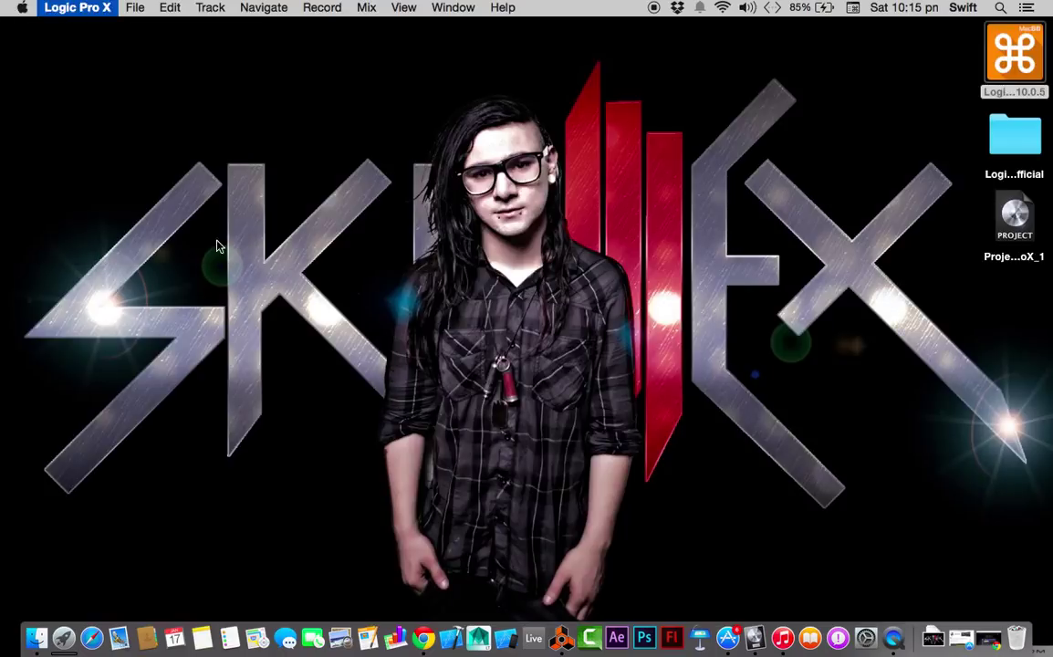
mouse_move(1033, 287)
mouse_down()
mouse_move(989, 252)
mouse_move(1028, 287)
mouse_up()
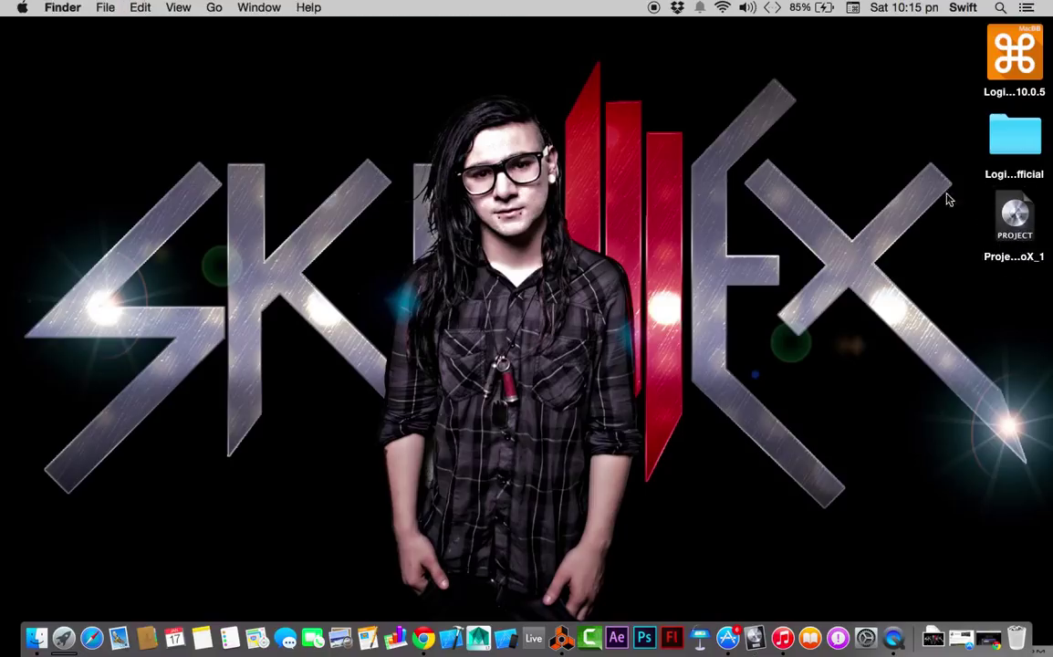